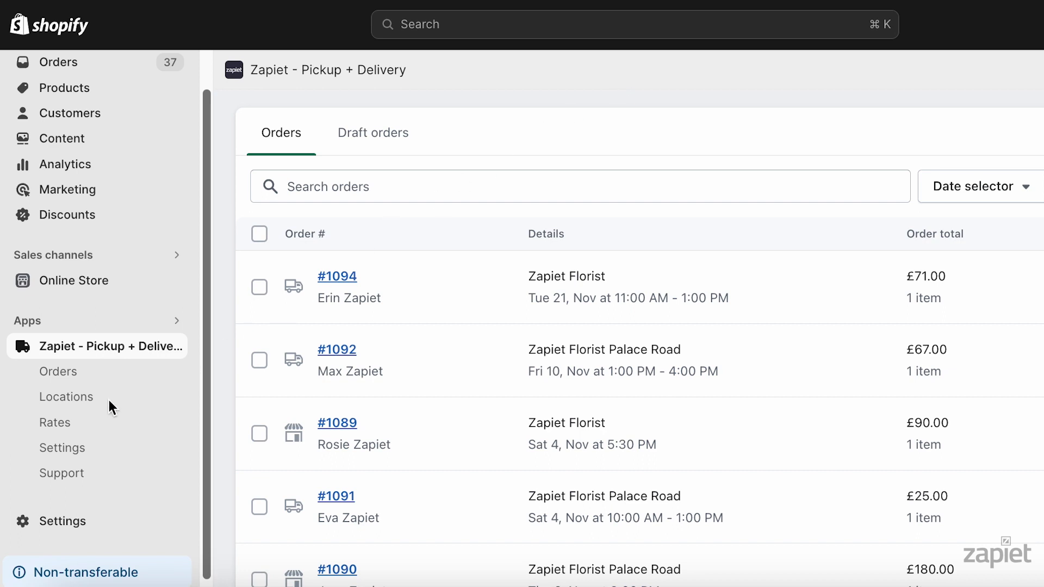
Open the store pickup settings of the Zapiet Florist location and look at the product availability choices
left_click(91, 402)
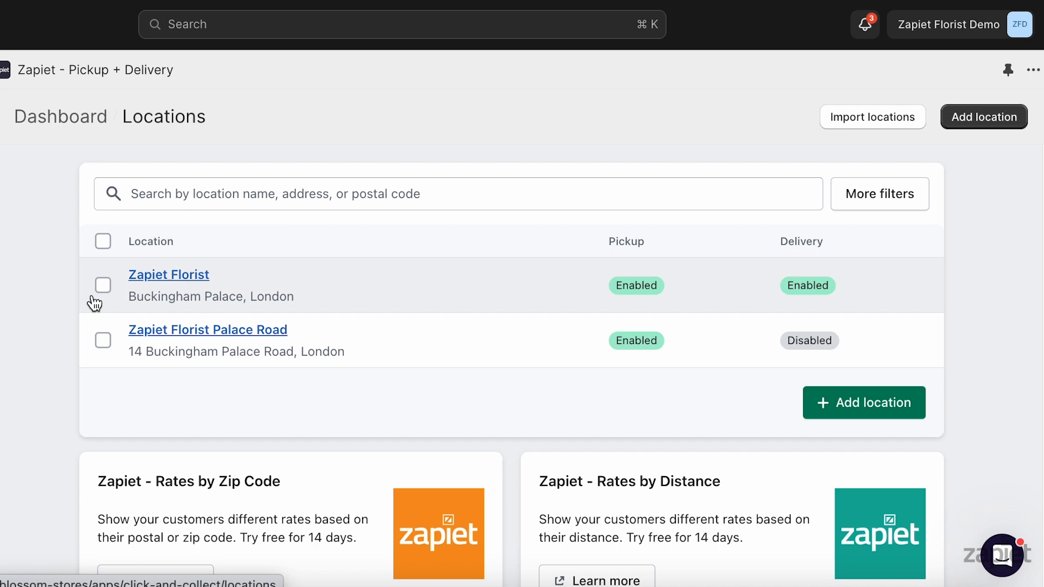
left_click(158, 276)
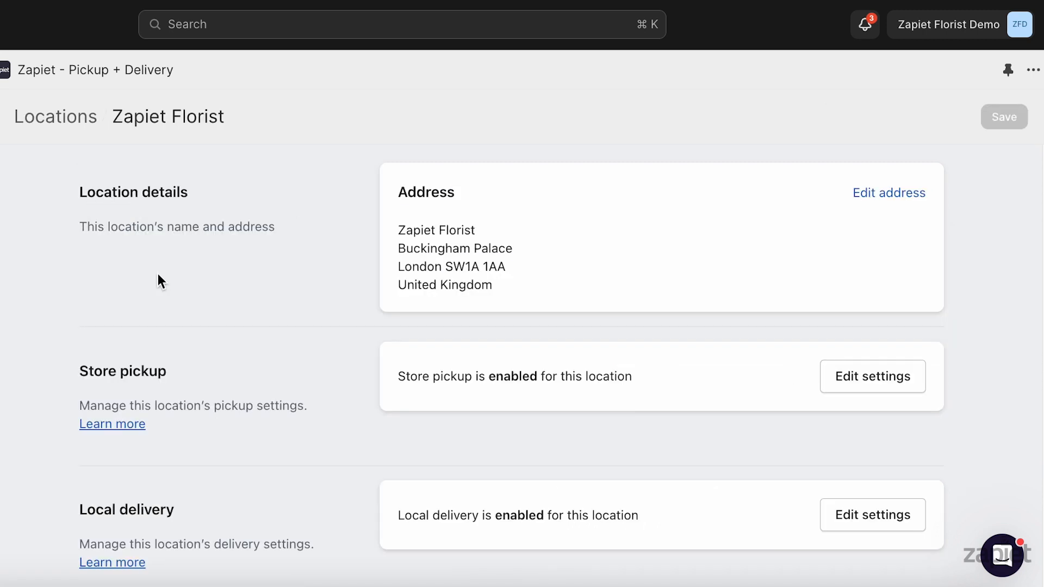
left_click(838, 377)
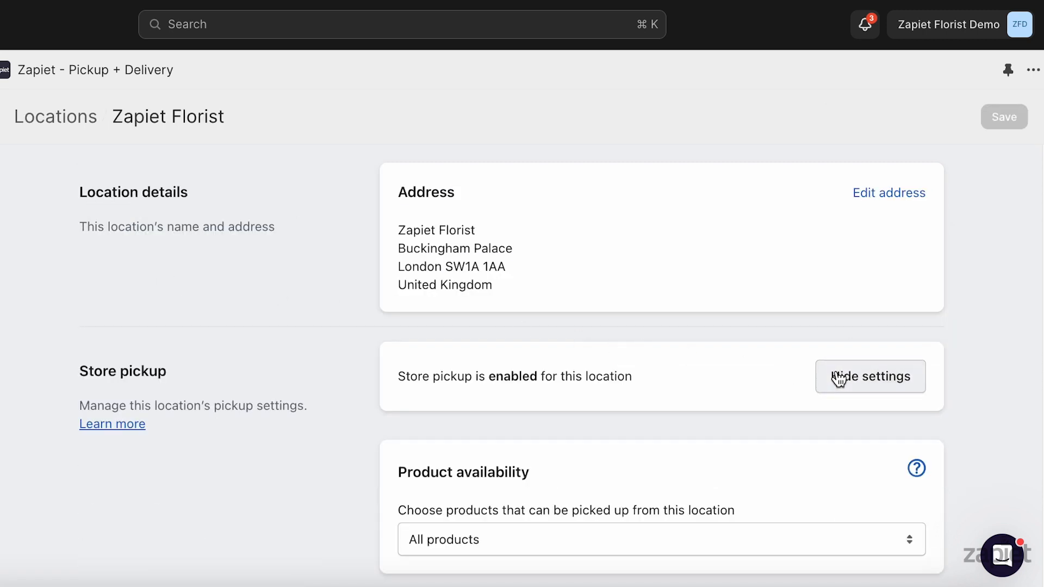
scroll(998, 225, "down", 5)
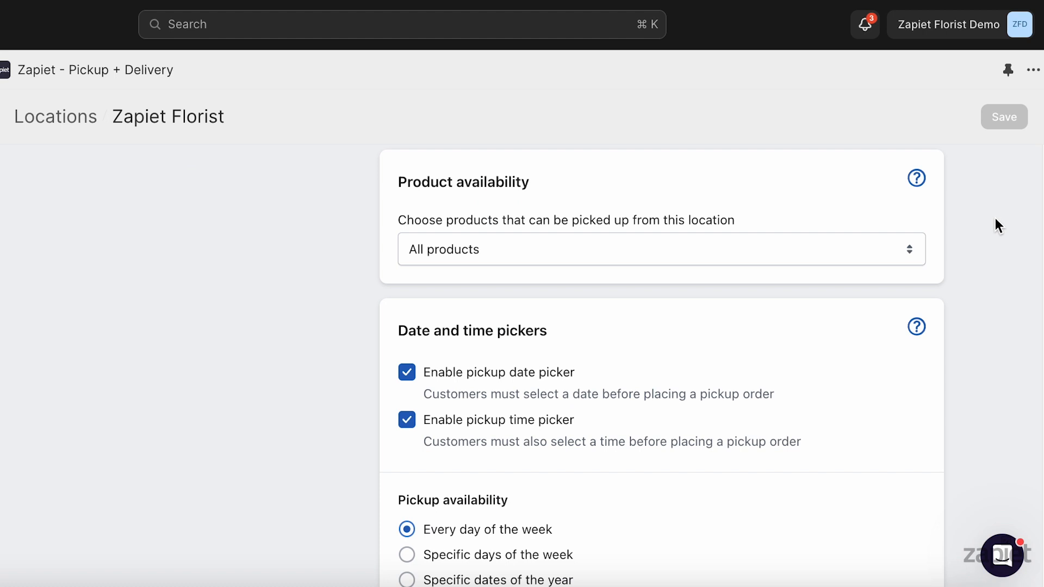
left_click(896, 251)
left_click(895, 249)
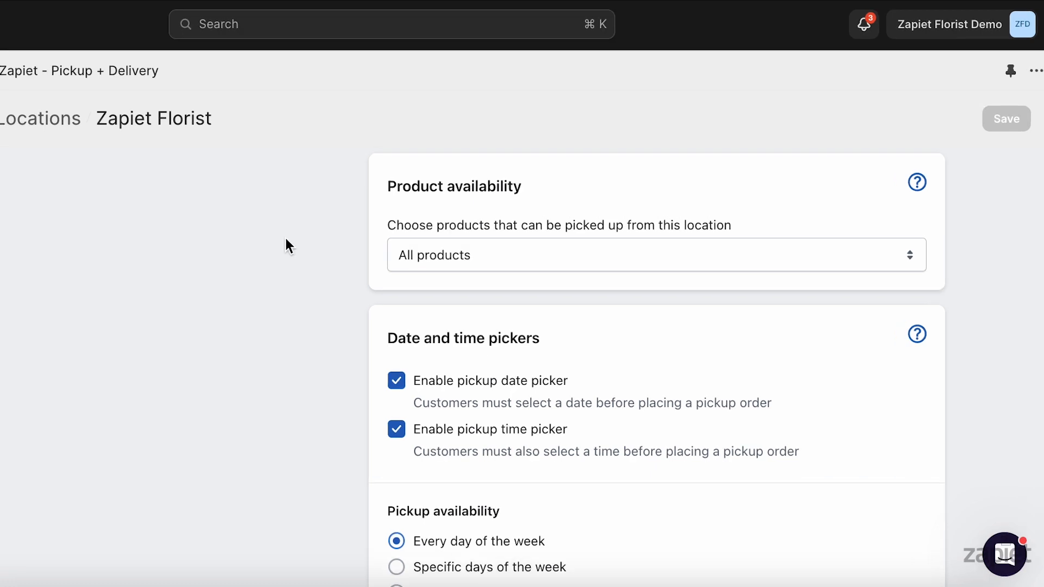
Limit pickup to the specific products Luxury red roses maxi bouquet, Luxury roses on the box and Orange & Burgundy bouquet, and save
left_click(439, 253)
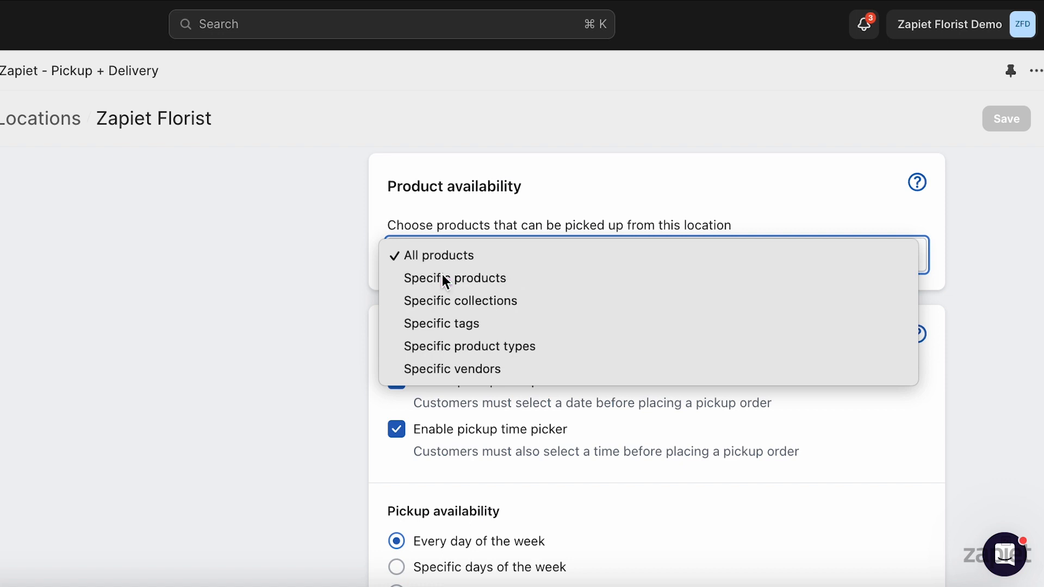
left_click(445, 279)
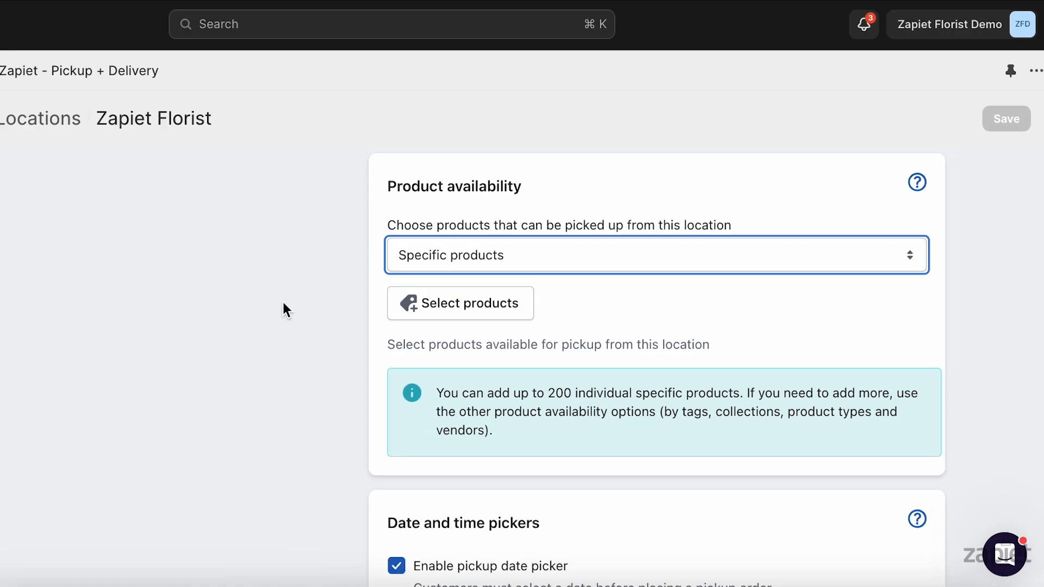
left_click(465, 315)
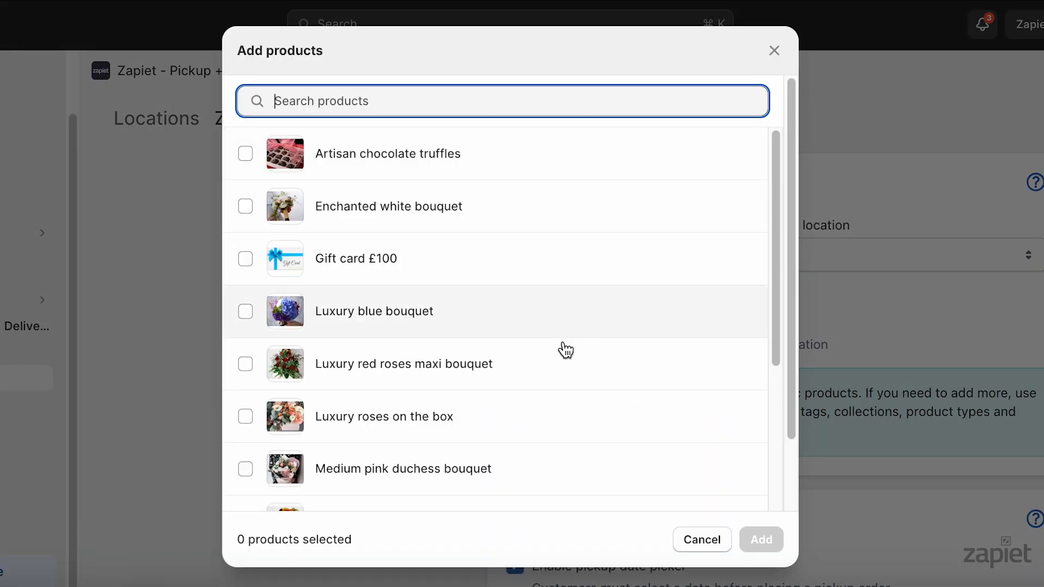
left_click(439, 364)
left_click(548, 405)
left_click_drag(775, 287, 774, 349)
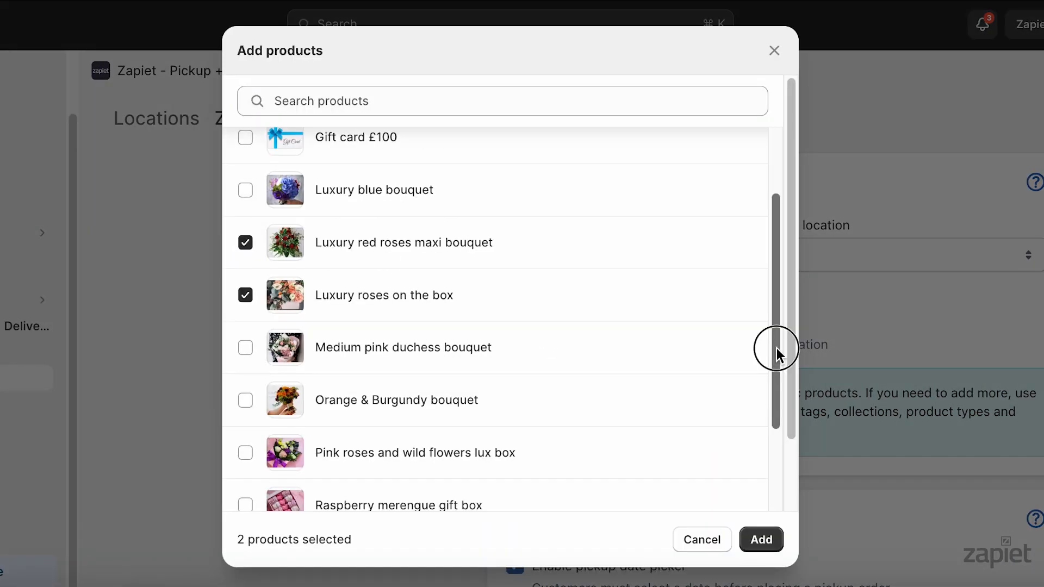
left_click(648, 393)
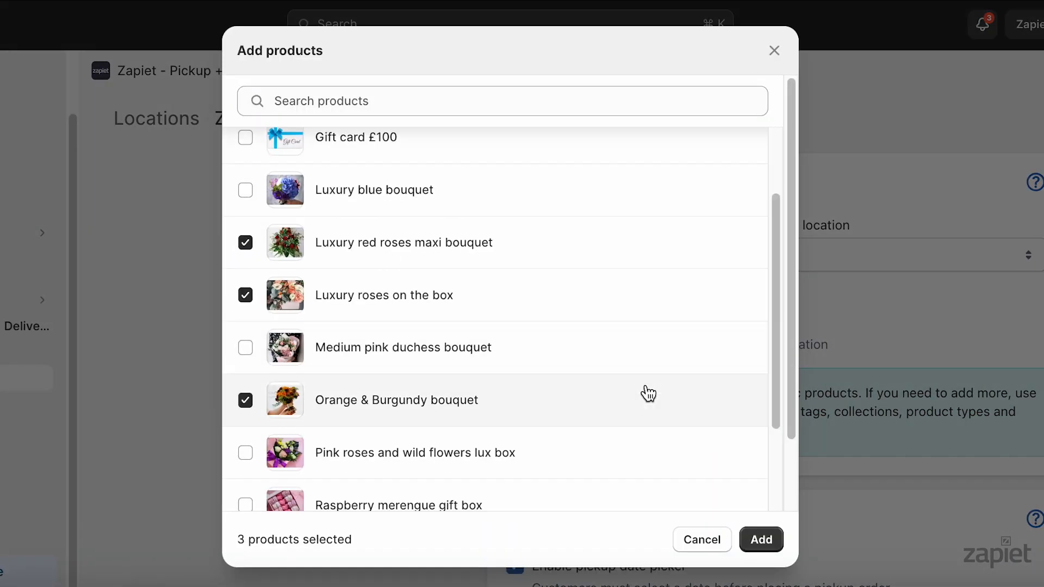
left_click(753, 548)
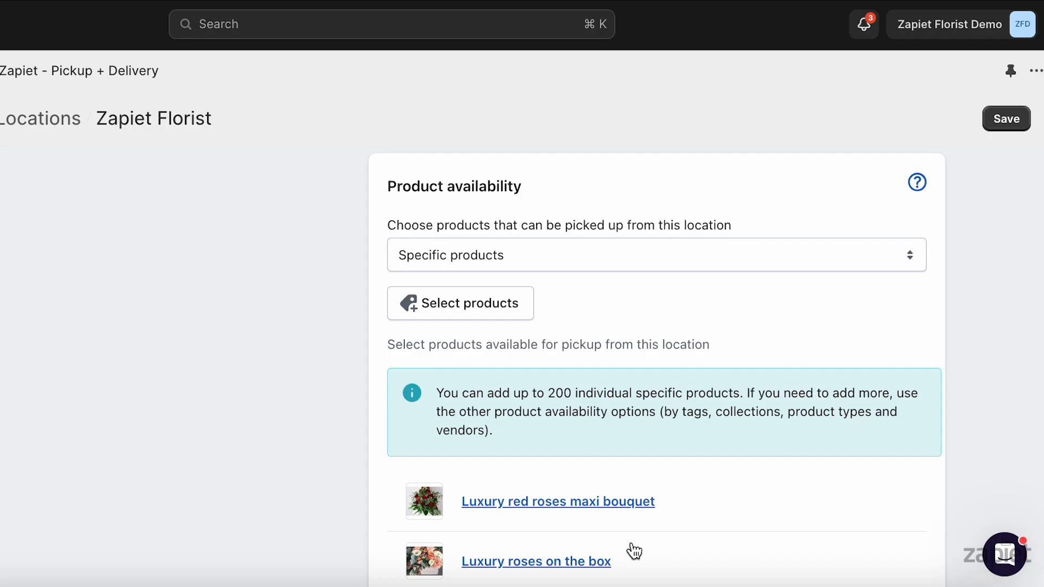
left_click(1006, 119)
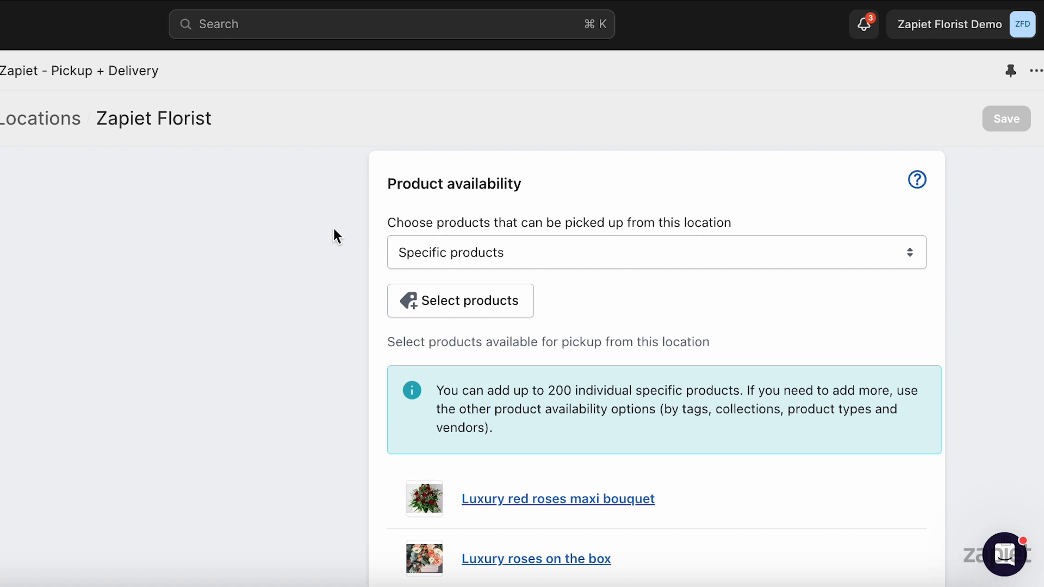
Switch pickup product availability to specific collections, add the Store Pickup and Valentines Day collections, and save
left_click(452, 255)
left_click(459, 275)
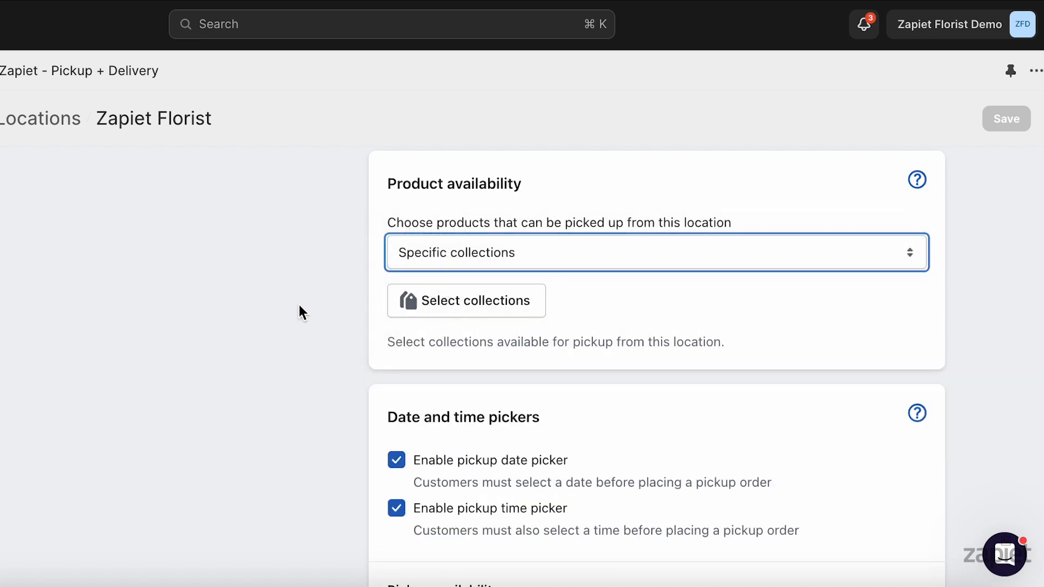
left_click(299, 305)
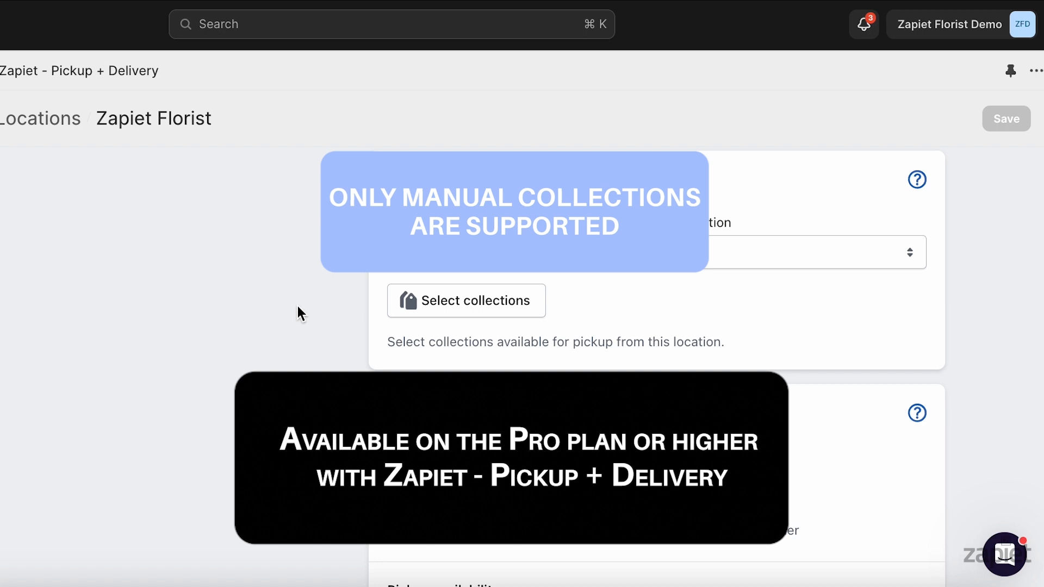
left_click(456, 302)
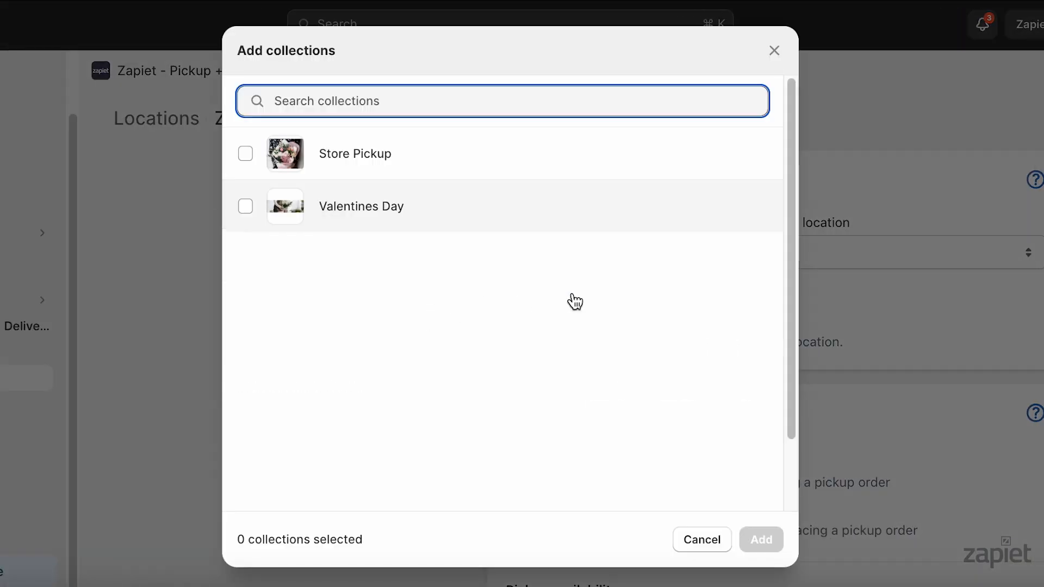
left_click(472, 161)
left_click(472, 213)
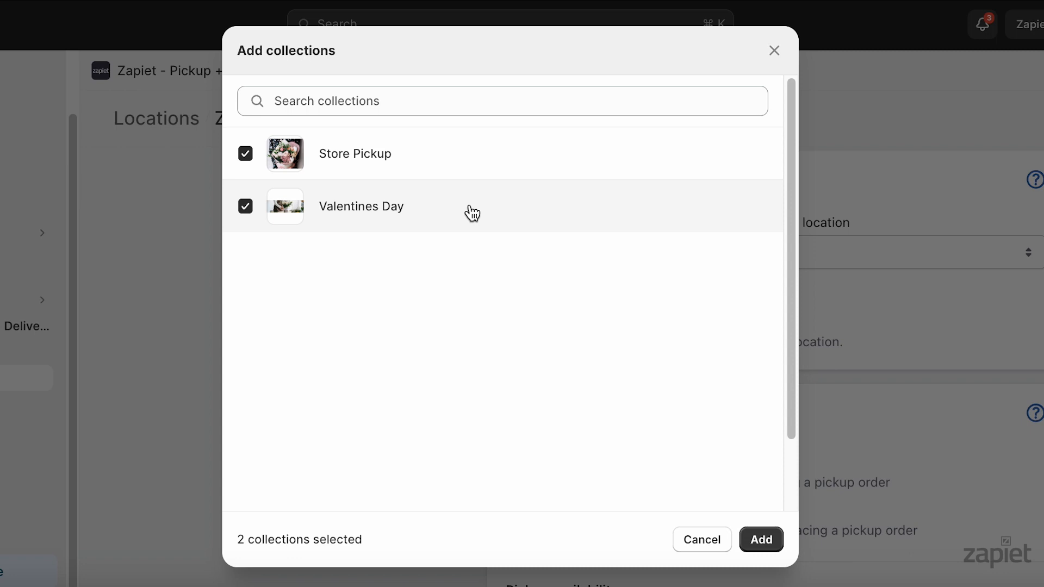
left_click(763, 541)
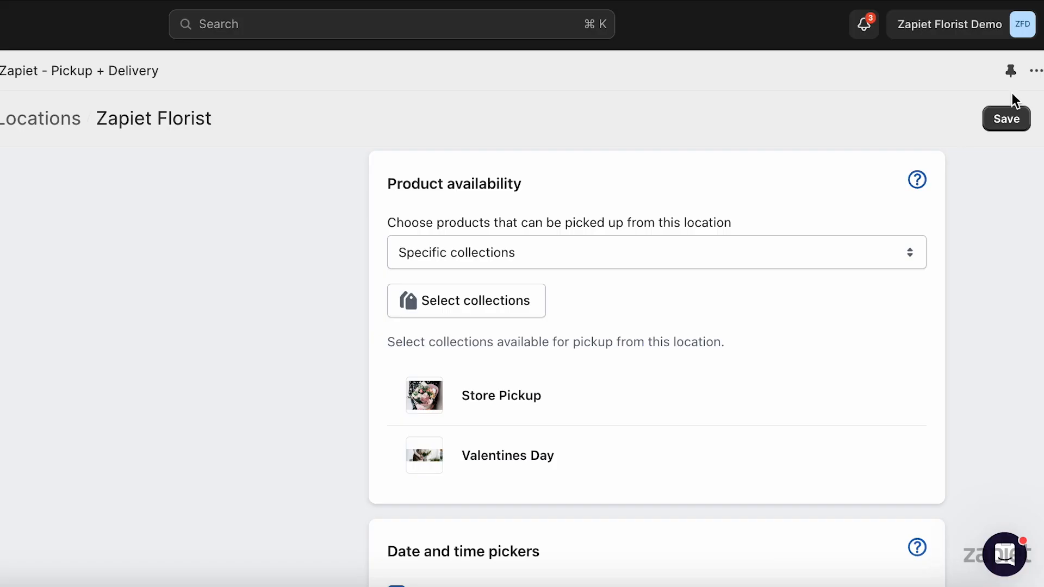
left_click(1007, 113)
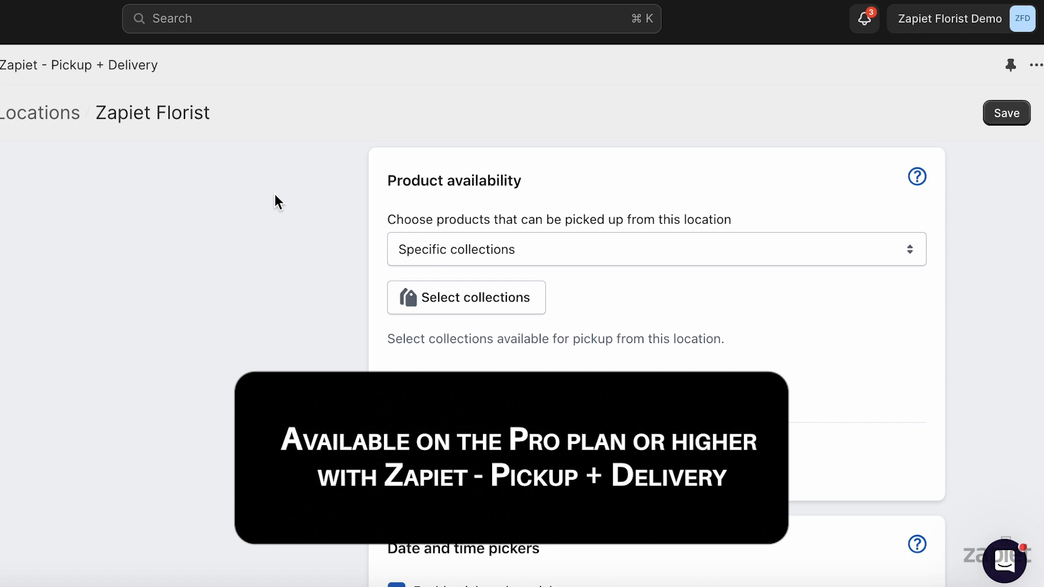
Switch pickup product availability to specific tags, add the tags Flowers and Gifts, and save
left_click(429, 249)
left_click(438, 270)
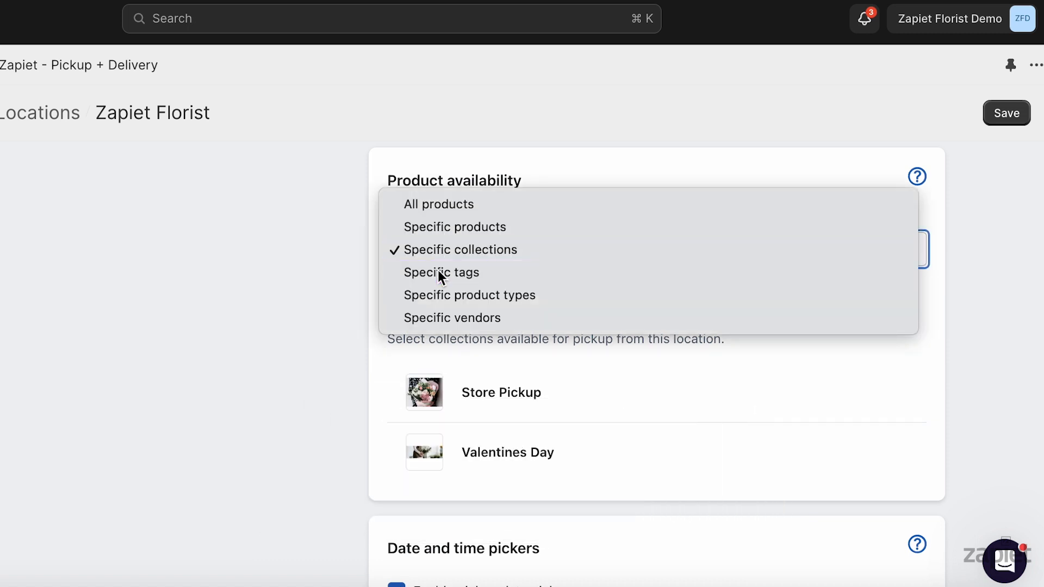
left_click(439, 320)
type("Flowers")
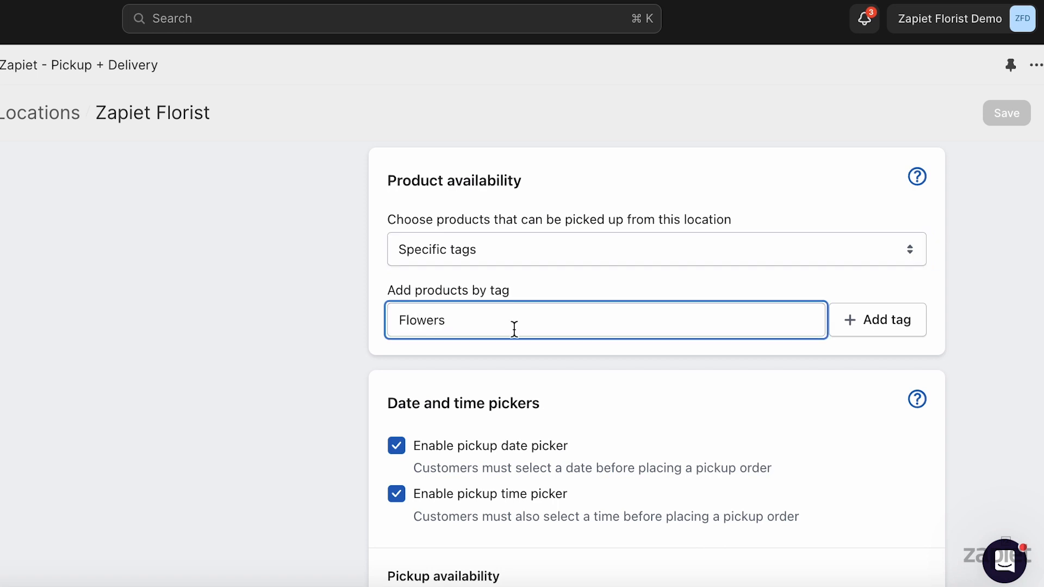
left_click(855, 327)
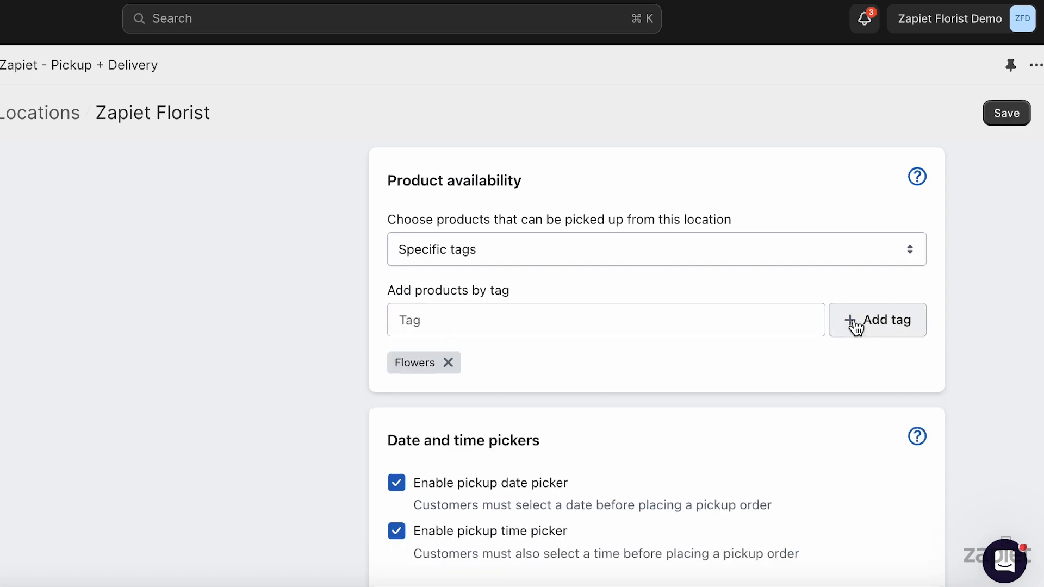
key("shift+Tab")
type("Gifts")
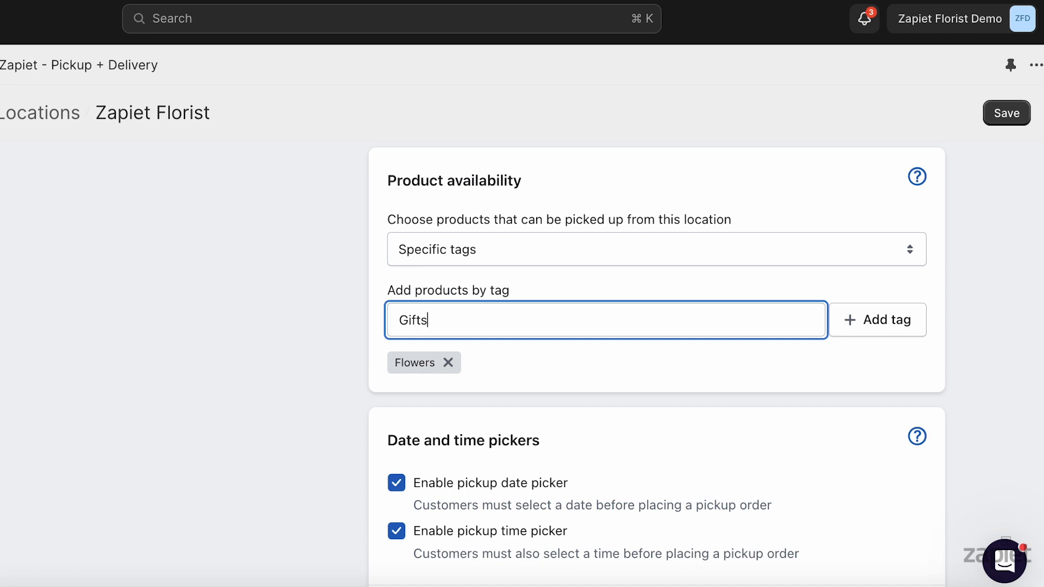
left_click(909, 329)
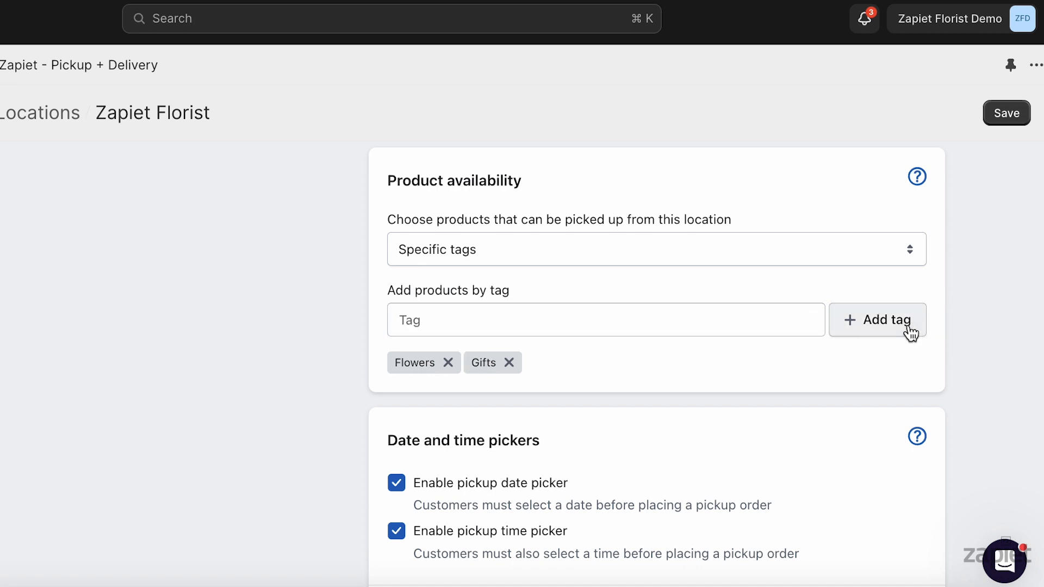
left_click(1013, 114)
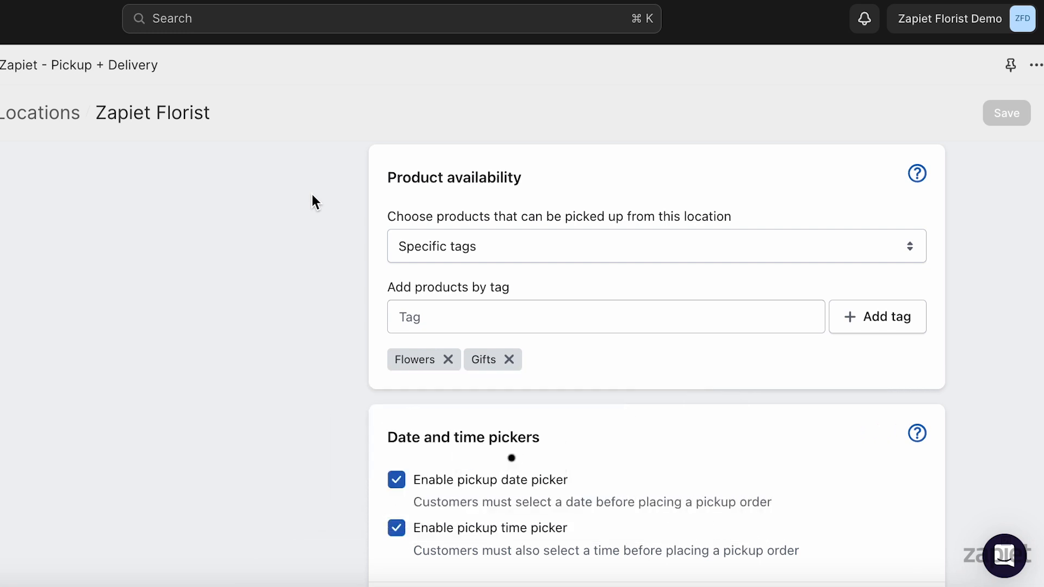
Switch pickup product availability to specific product types, add the types Flowers and Chocolate, and save
left_click(442, 240)
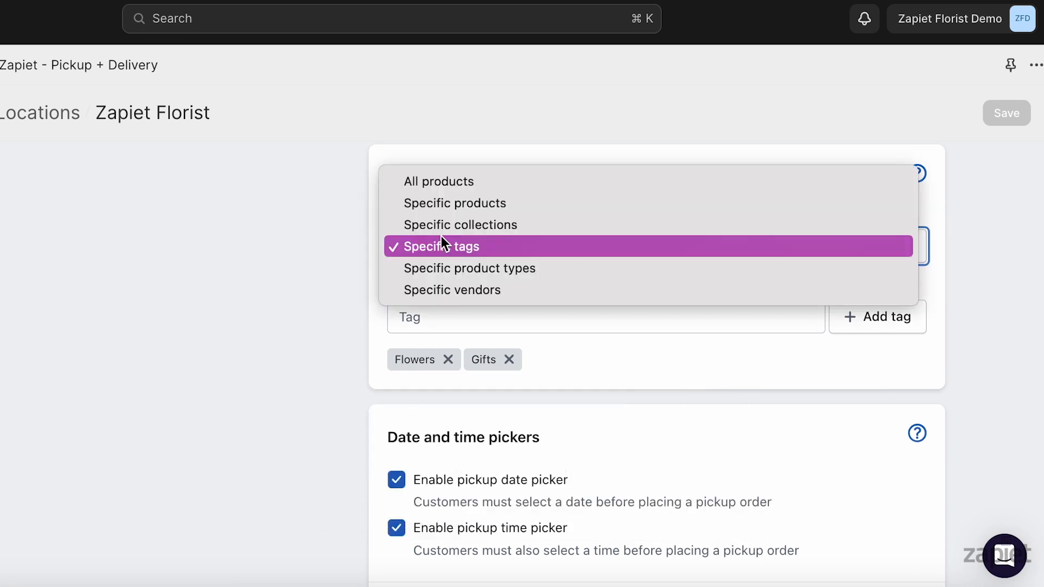
left_click(454, 266)
left_click(422, 316)
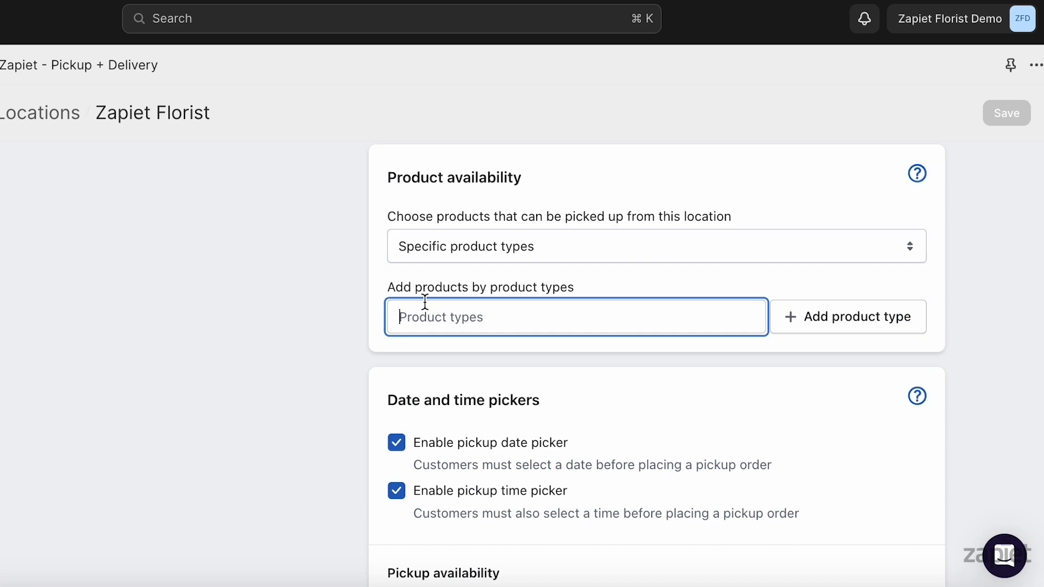
type("Flowers")
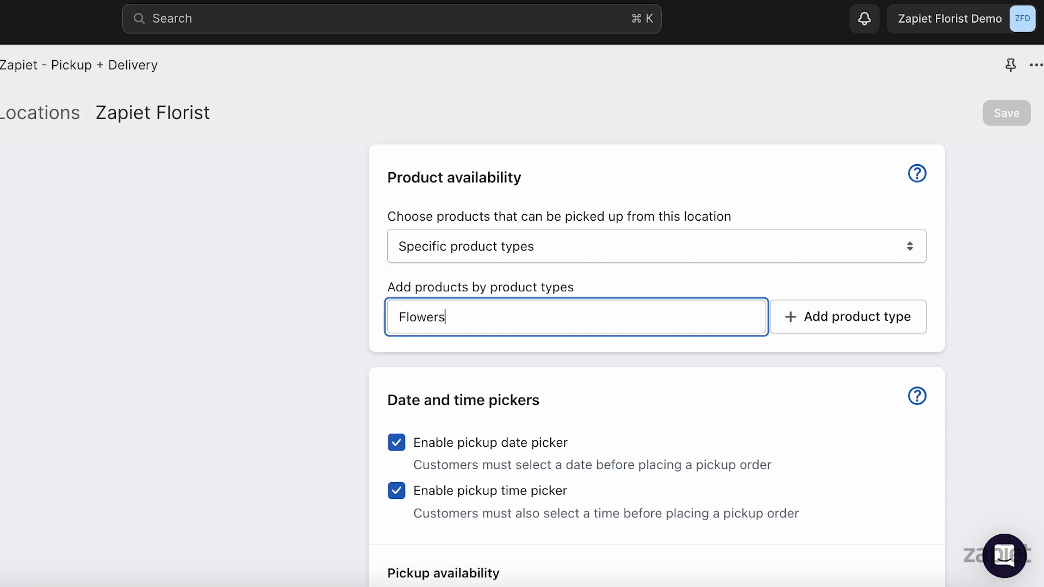
left_click(811, 321)
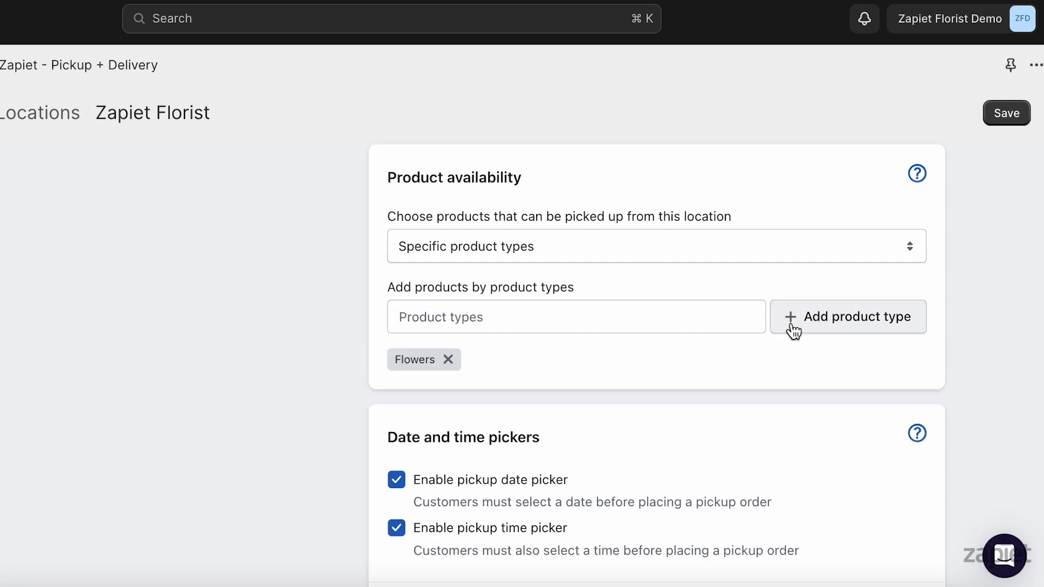
left_click(435, 317)
type("C")
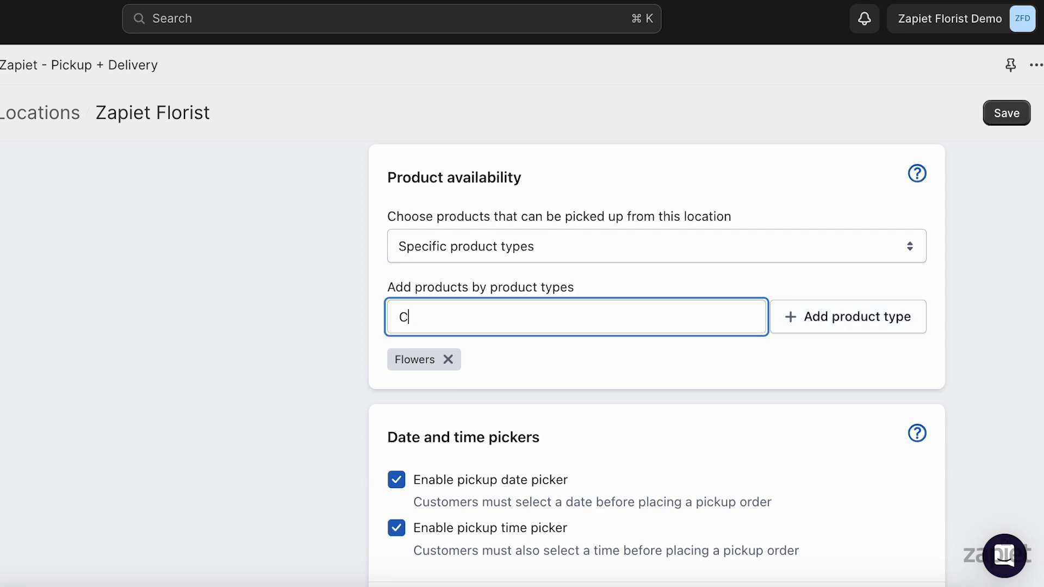
type("hocolate")
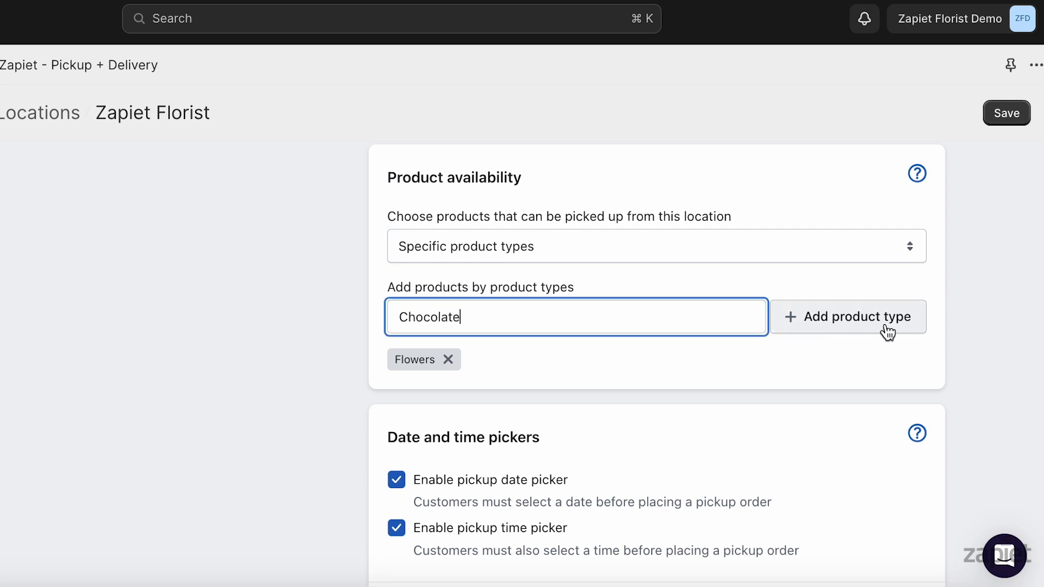
left_click(821, 330)
left_click(996, 120)
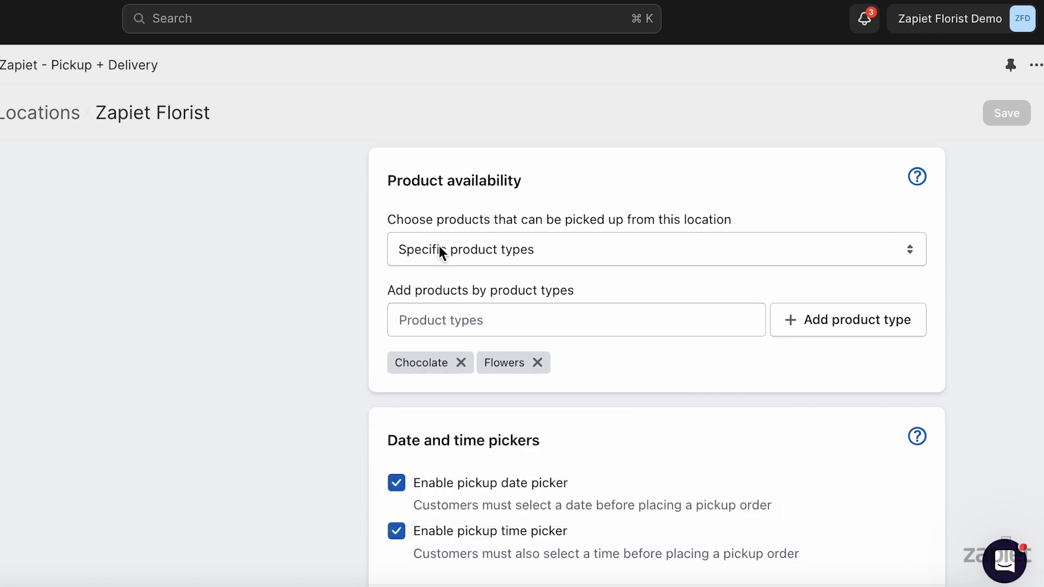
Switch pickup product availability to specific vendors, add the vendors Zapiet and Warehouse, and save
left_click(441, 249)
left_click(445, 269)
left_click(408, 319)
type("Zapiet")
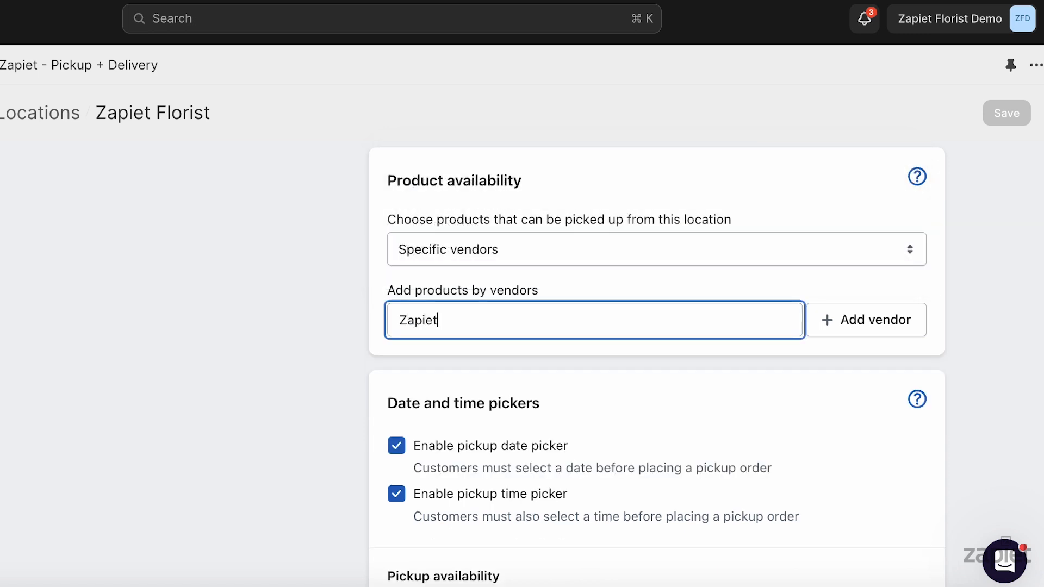
left_click(863, 326)
type("Warehouse")
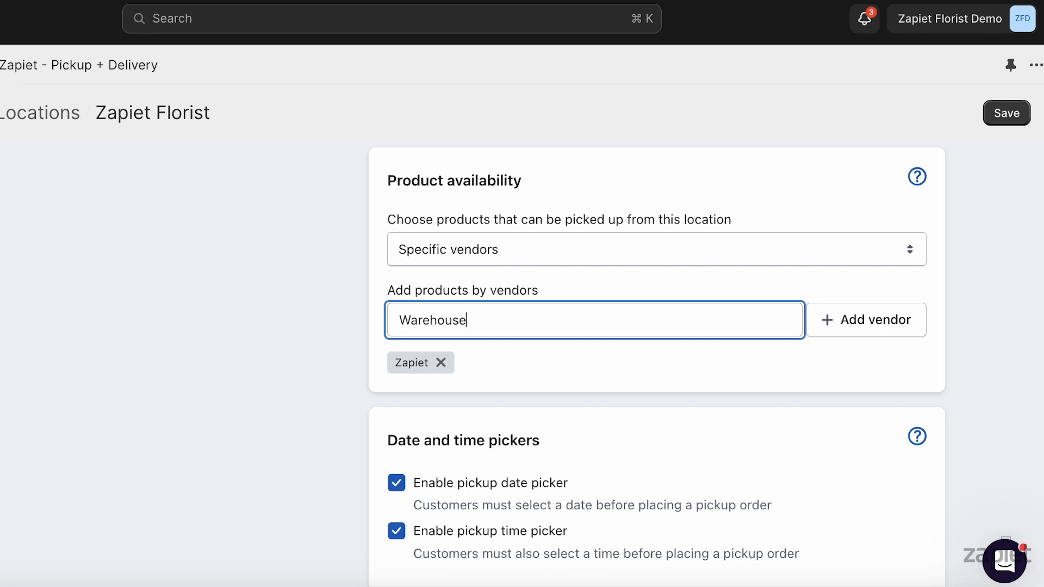
left_click(910, 330)
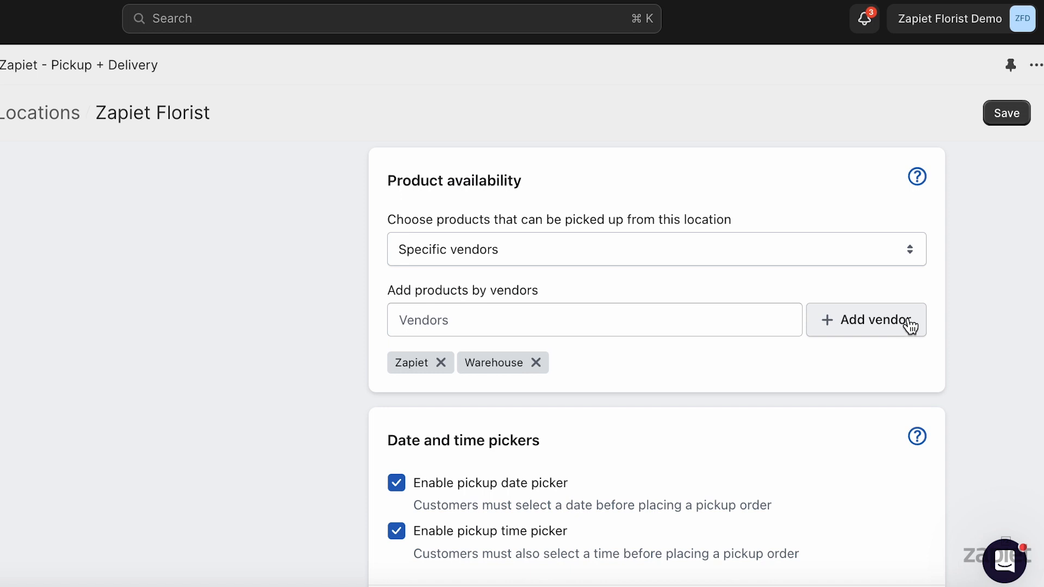
left_click(1021, 114)
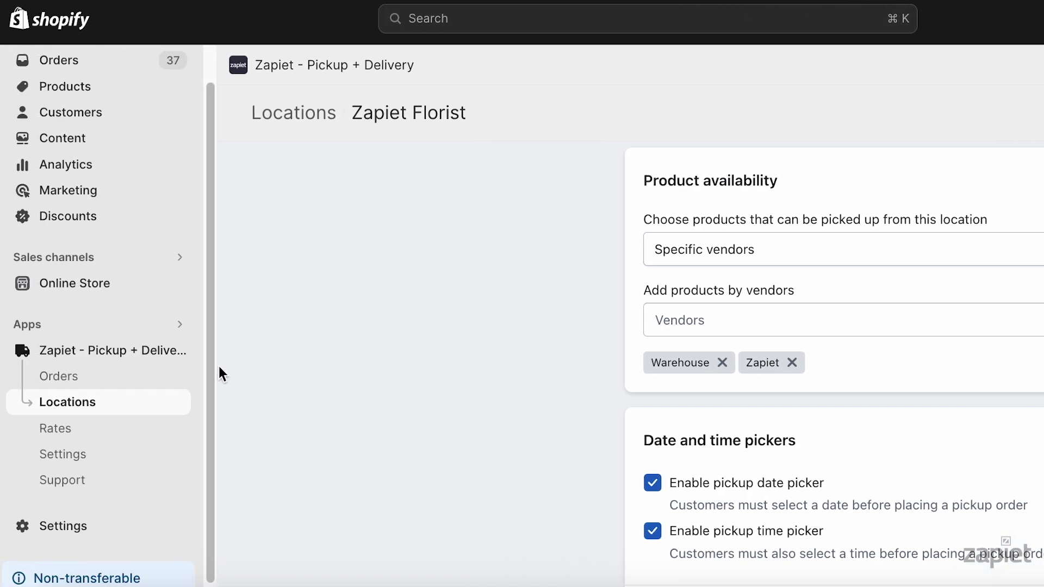
Return to the list of locations and open the local delivery settings of the Zapiet Florist location at product availability
left_click(143, 403)
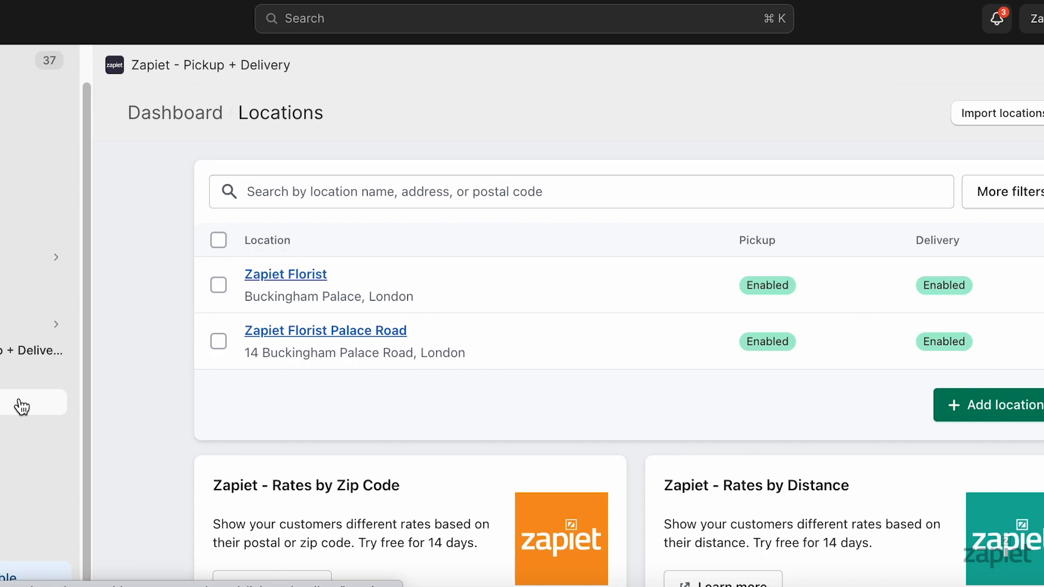
left_click(160, 281)
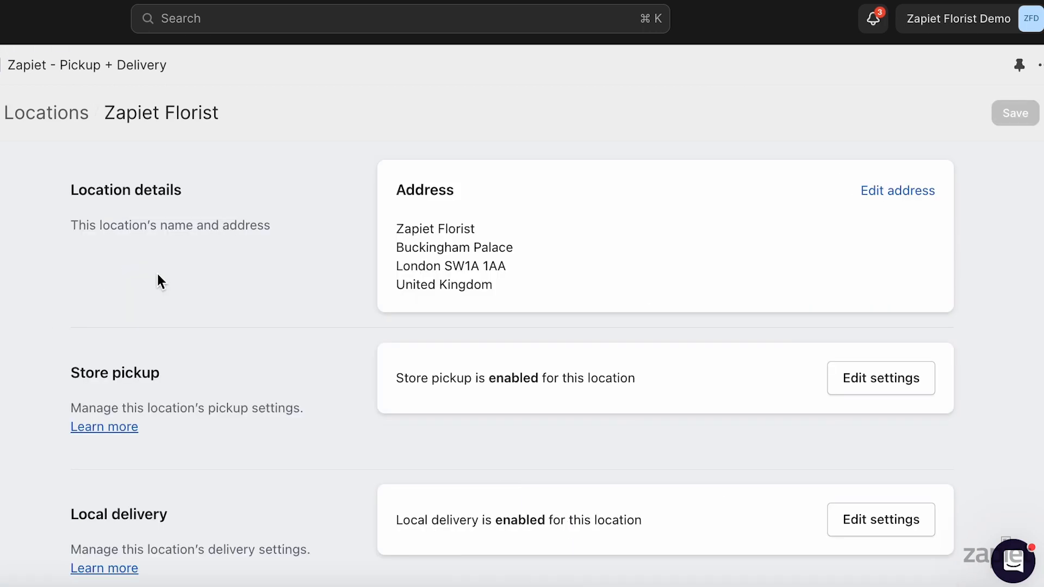
left_click(881, 531)
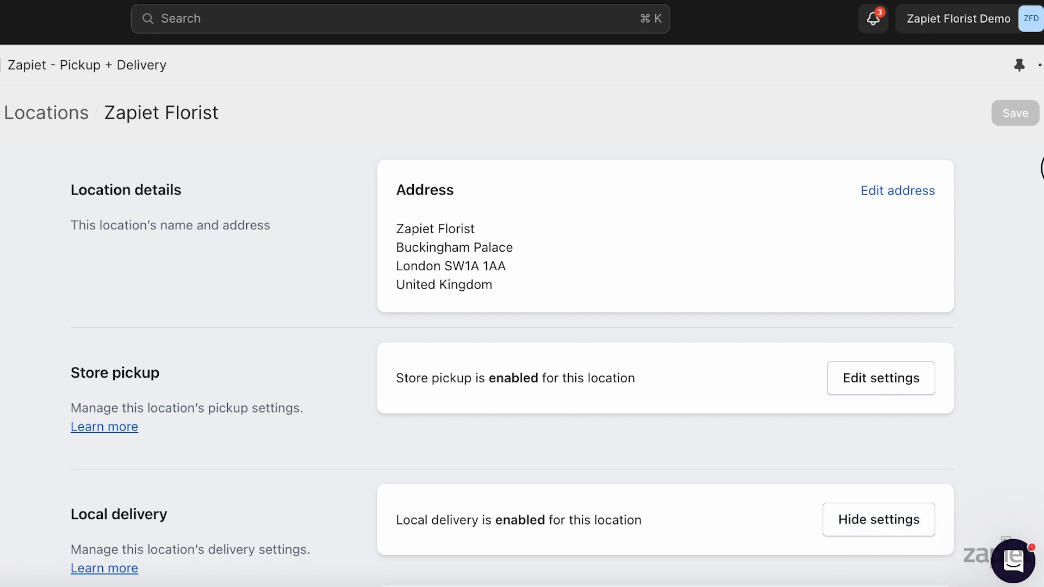
scroll(1042, 180, "down", 2)
scroll(1041, 180, "down", 6)
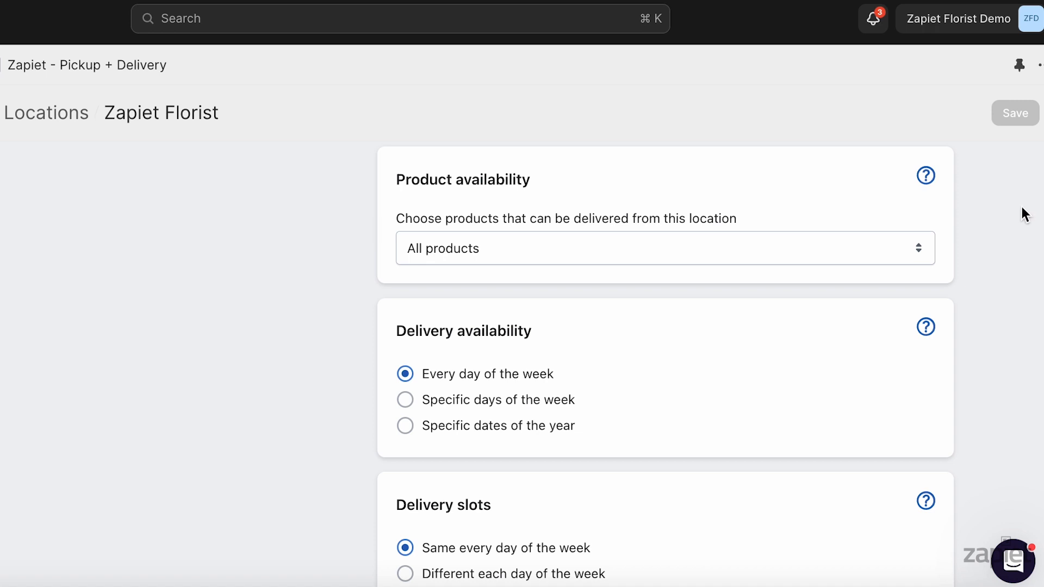
Set the delivery product availability to all products and save
left_click(881, 251)
left_click(881, 251)
left_click(1015, 119)
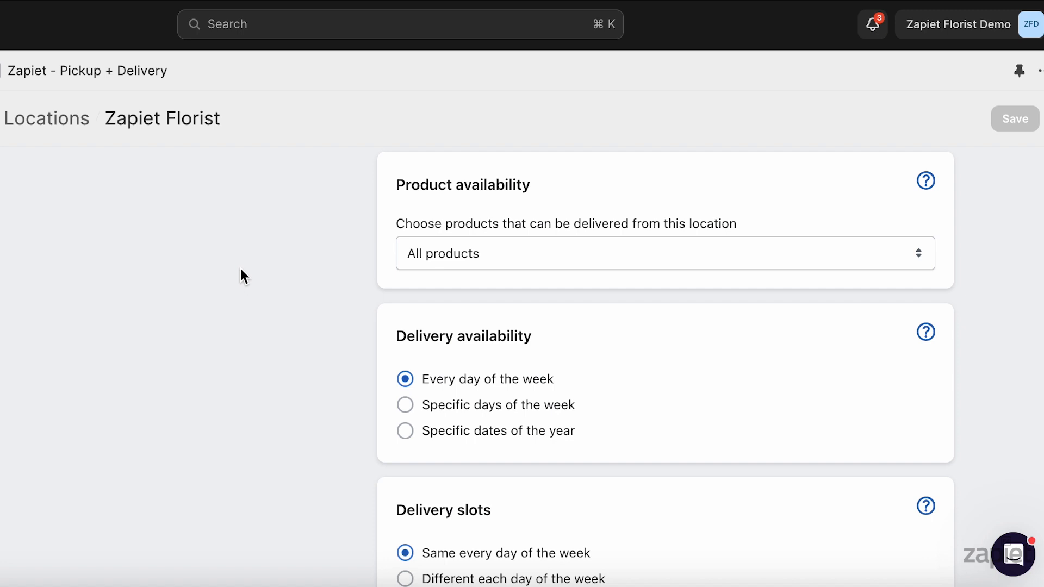
Limit delivery to specific products, add Luxury blue bouquet, Luxury red roses maxi bouquet and Raspberry merengue gift box, and save
left_click(466, 256)
left_click(468, 272)
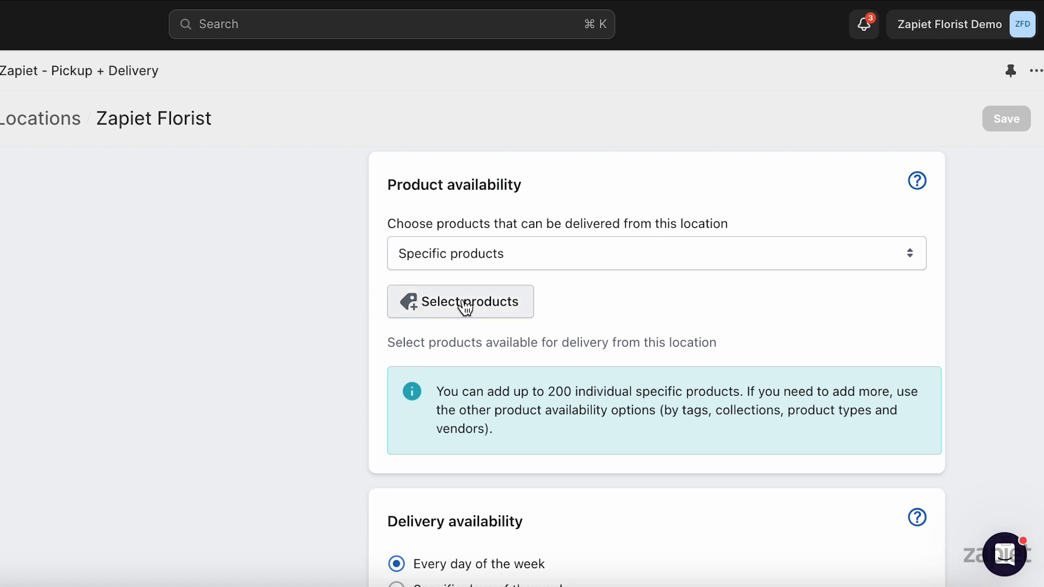
left_click(465, 306)
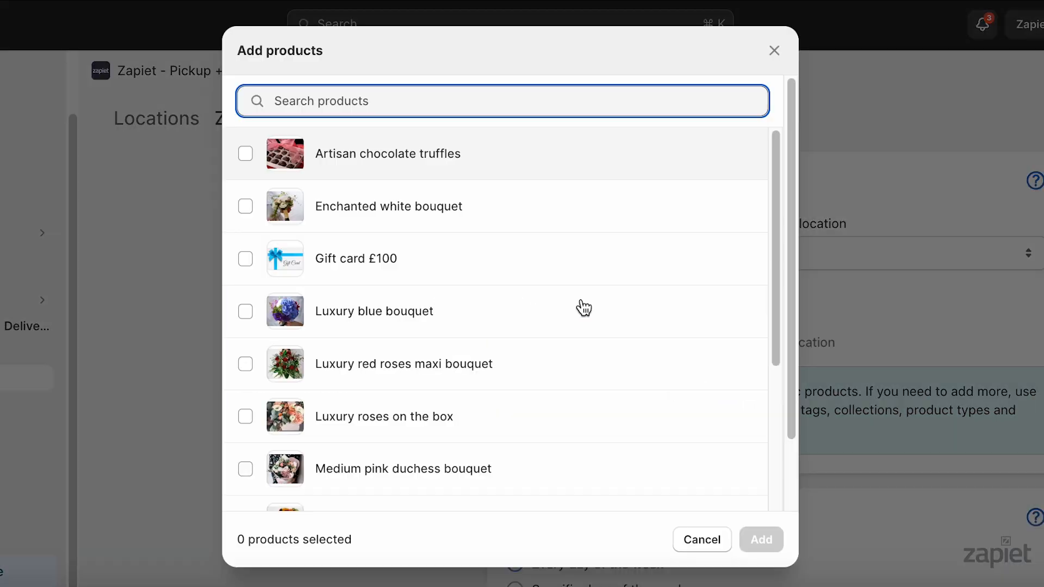
left_click(513, 321)
left_click(504, 363)
scroll(707, 337, "down", 5)
left_click(674, 400)
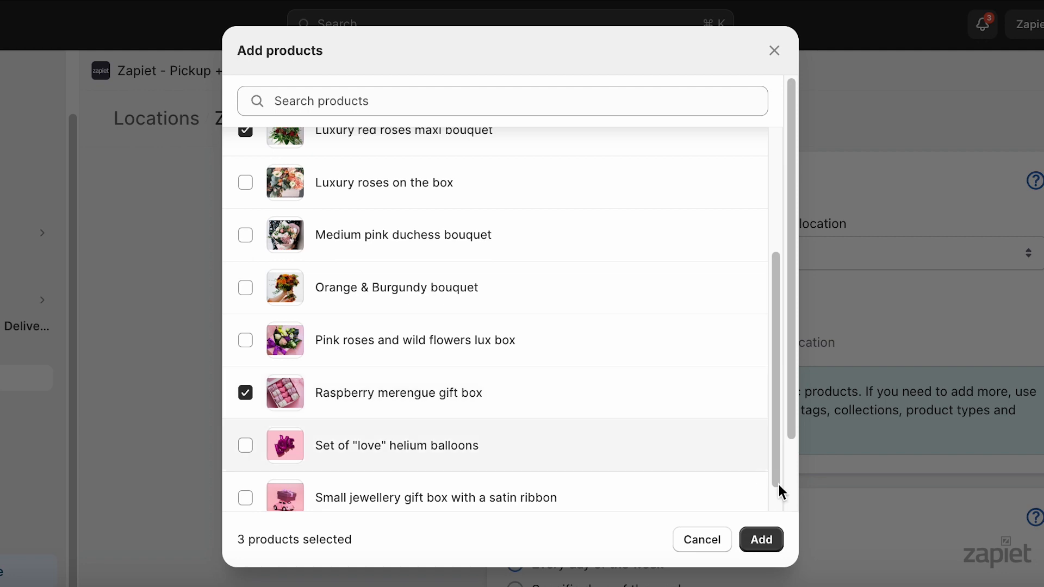
left_click(764, 541)
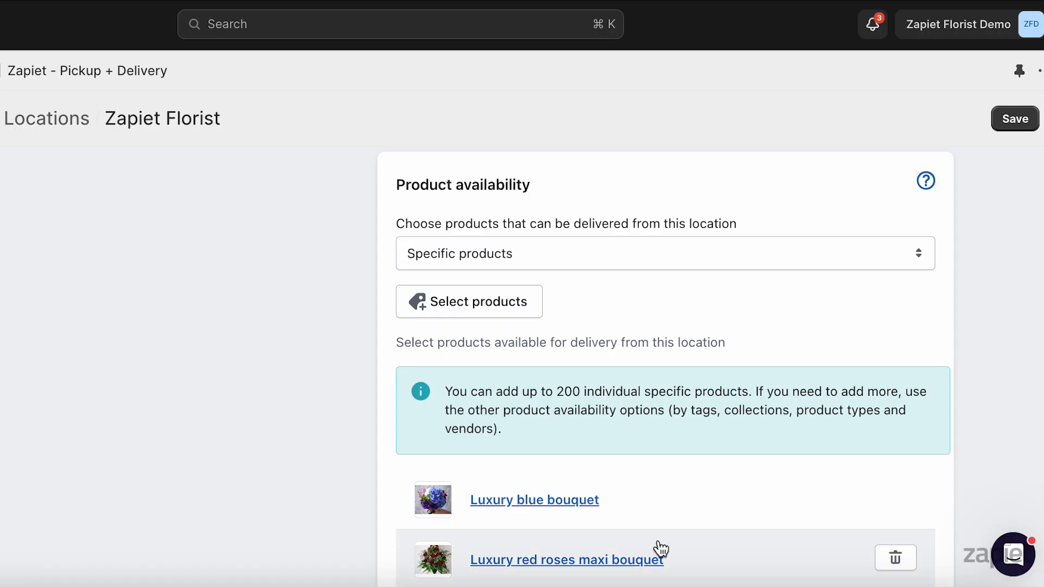
left_click(1003, 118)
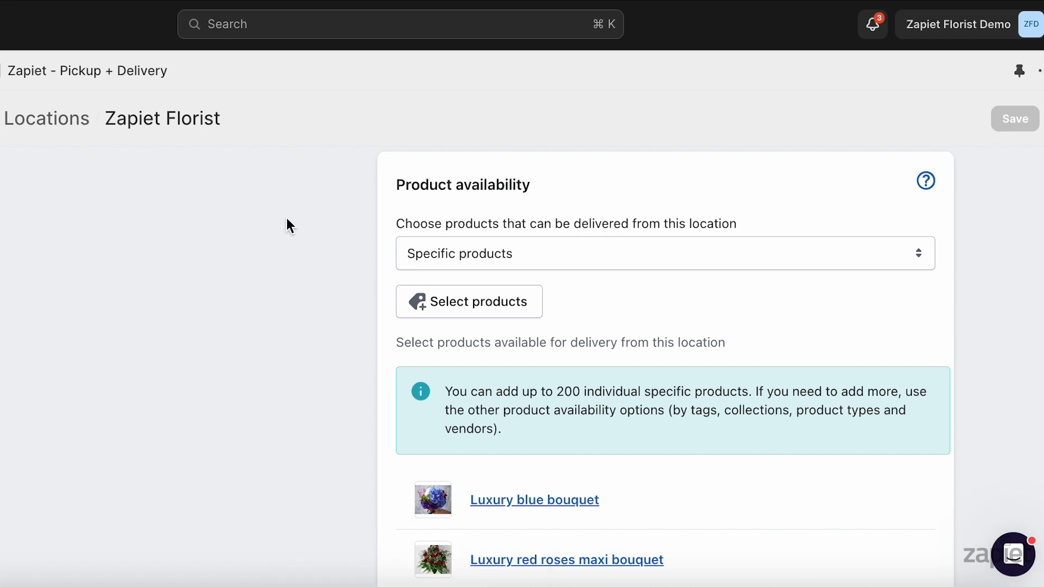
Switch delivery product availability to specific collections, add the Local Delivery and Valentines Day collections, and save
left_click(458, 254)
left_click(324, 284)
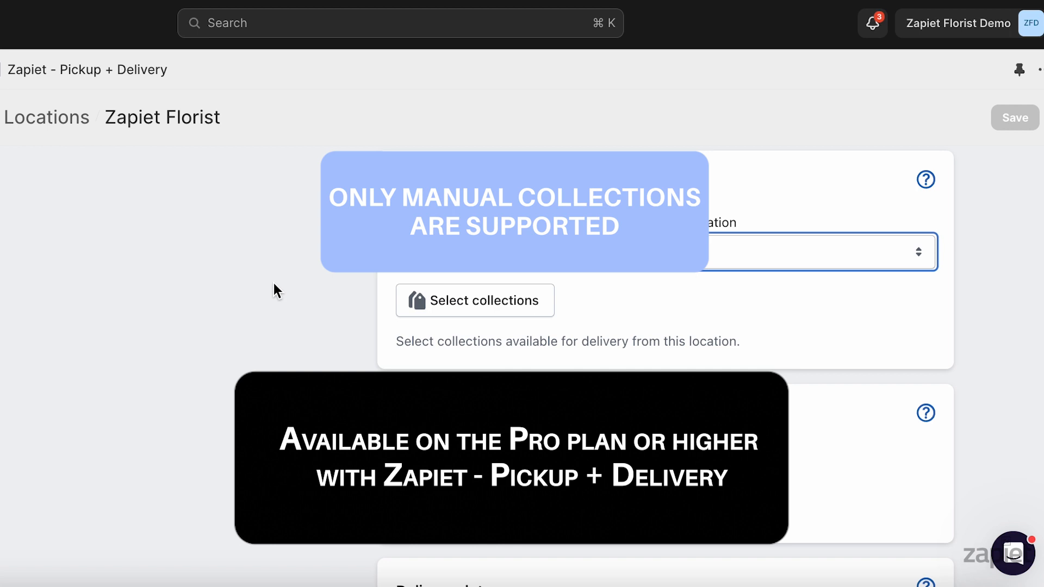
left_click(455, 304)
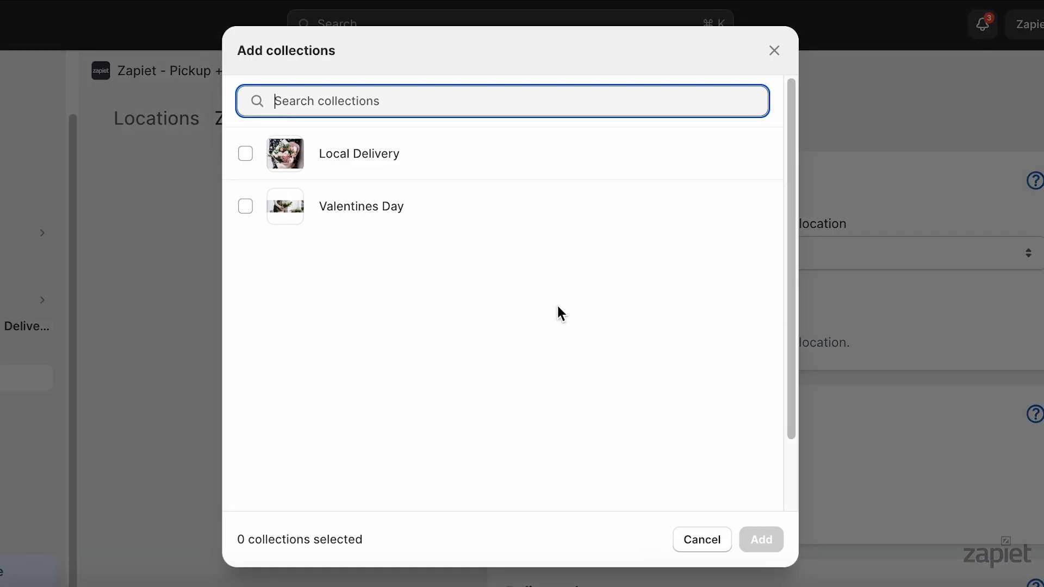
left_click(543, 165)
left_click(532, 208)
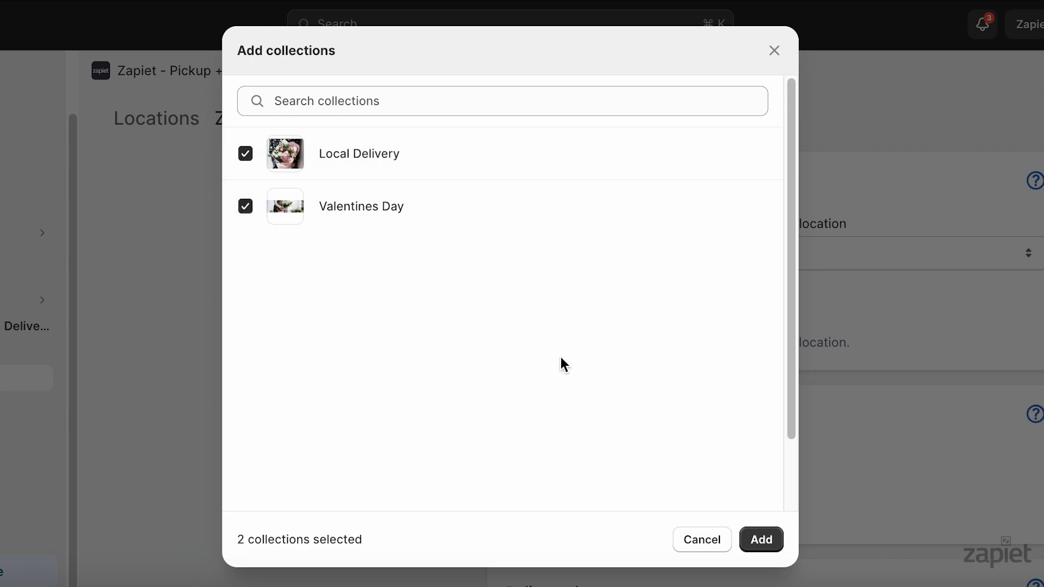
left_click(767, 540)
left_click(1005, 117)
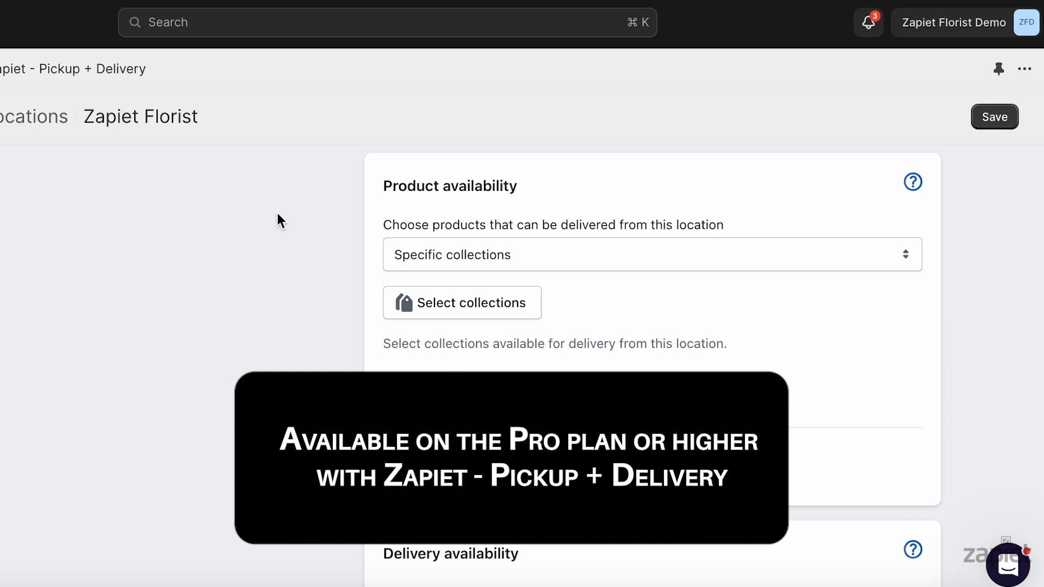
Switch delivery product availability to specific tags, add the tags Flowers and Gifts, and save
left_click(463, 249)
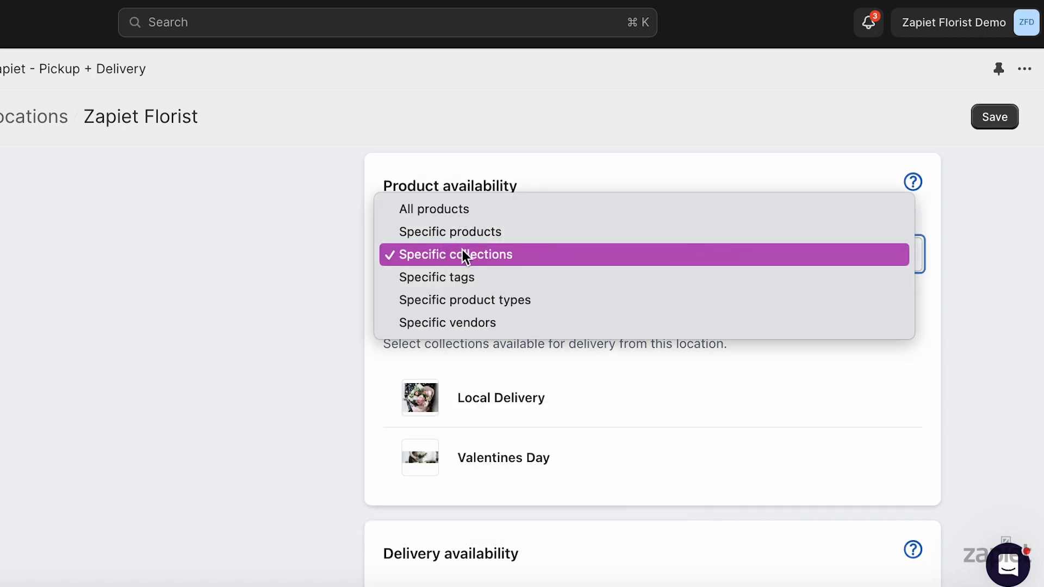
left_click(474, 275)
left_click(419, 324)
type("Flowers")
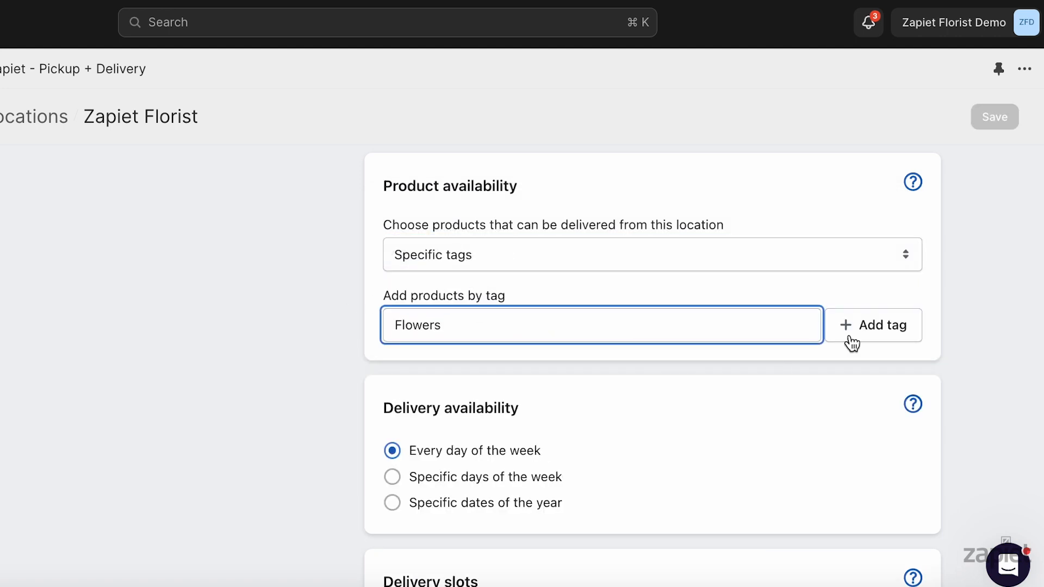
left_click(852, 343)
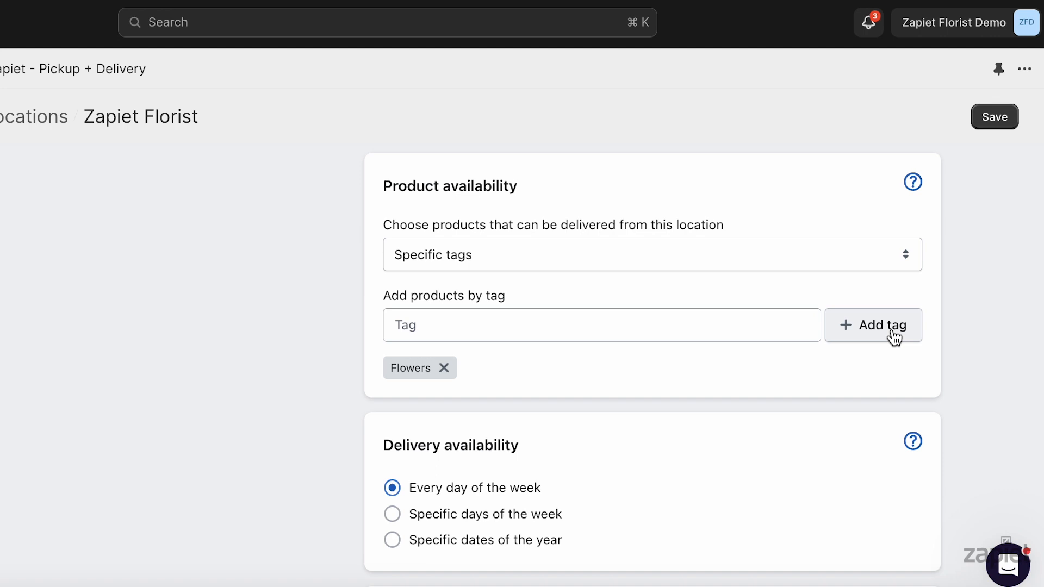
left_click(772, 324)
type("Gifts")
left_click(881, 336)
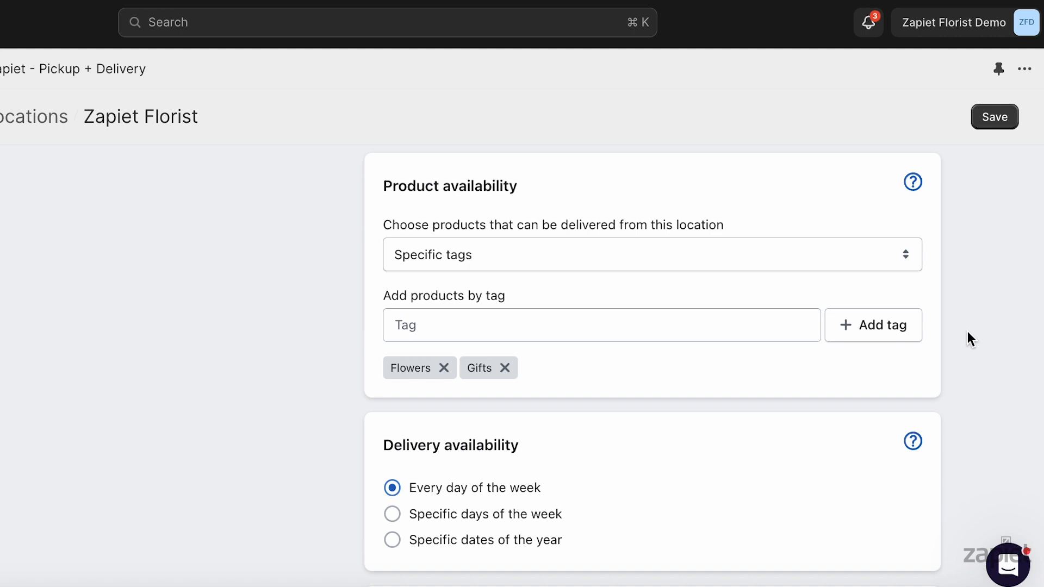
left_click(1009, 116)
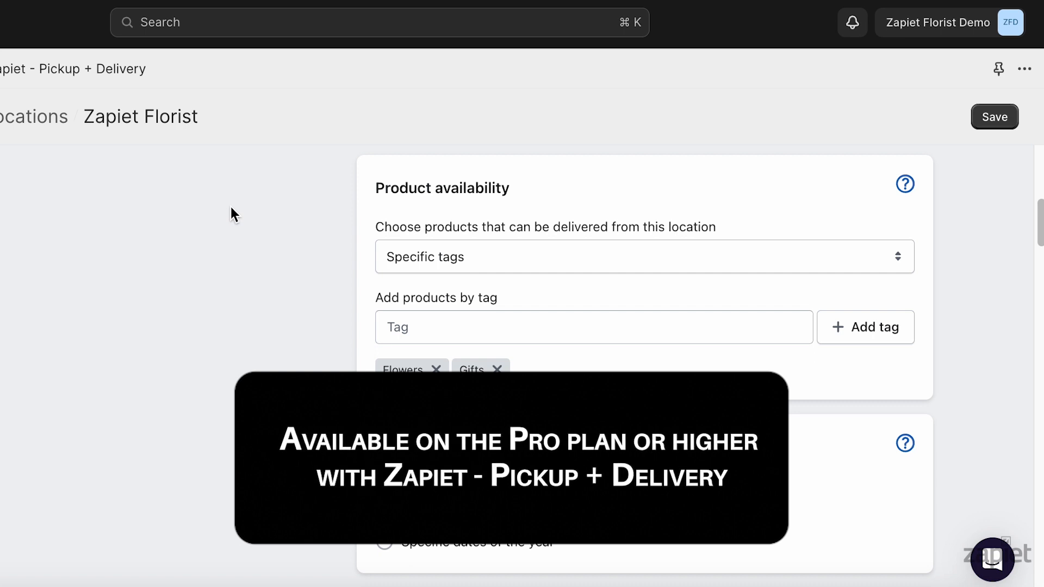
Switch delivery product availability to specific product types, add the types Flowers and Chocolate, and save
left_click(446, 252)
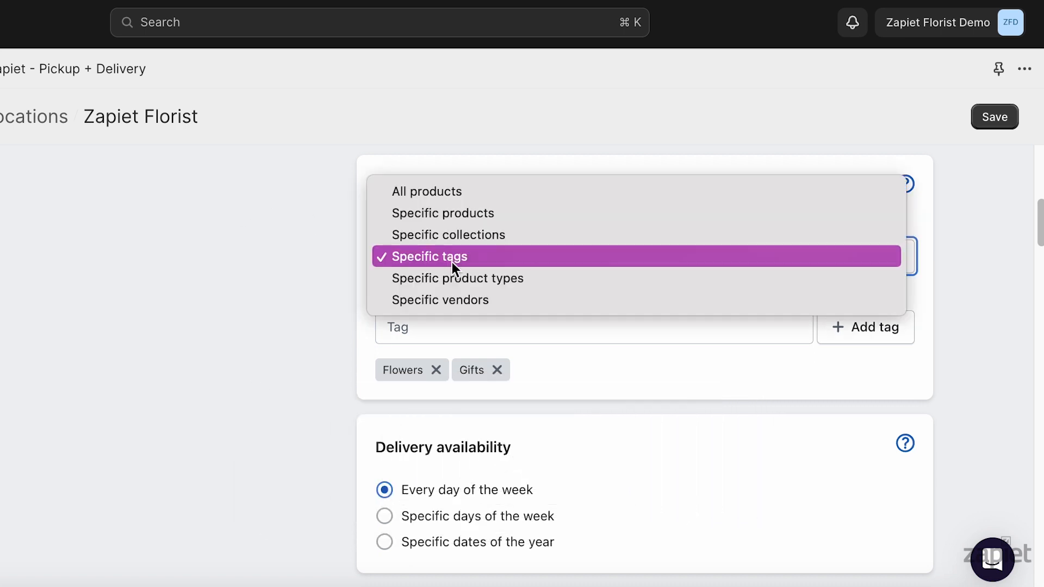
left_click(461, 280)
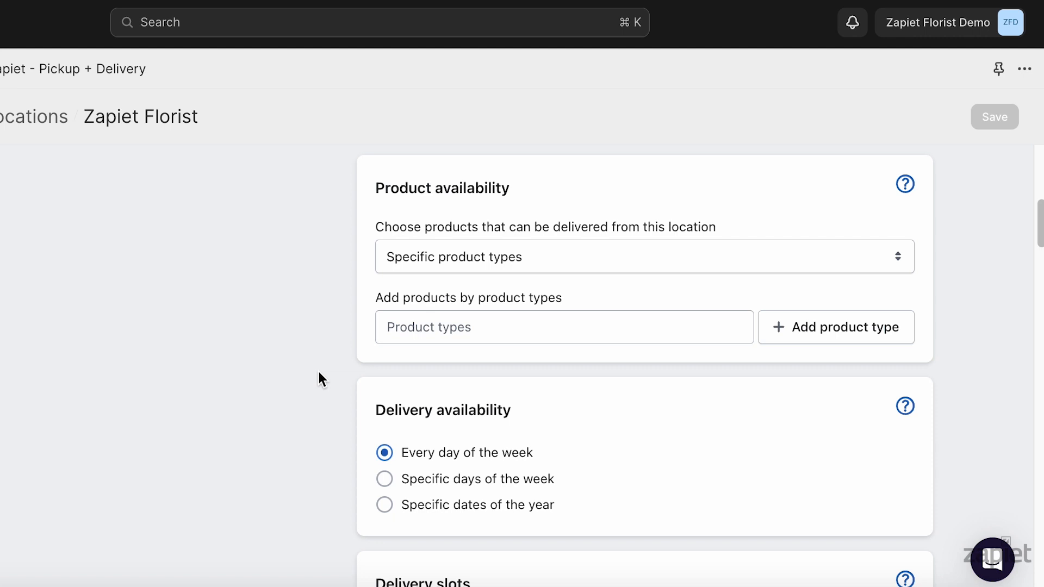
key("Tab")
type("Flowers")
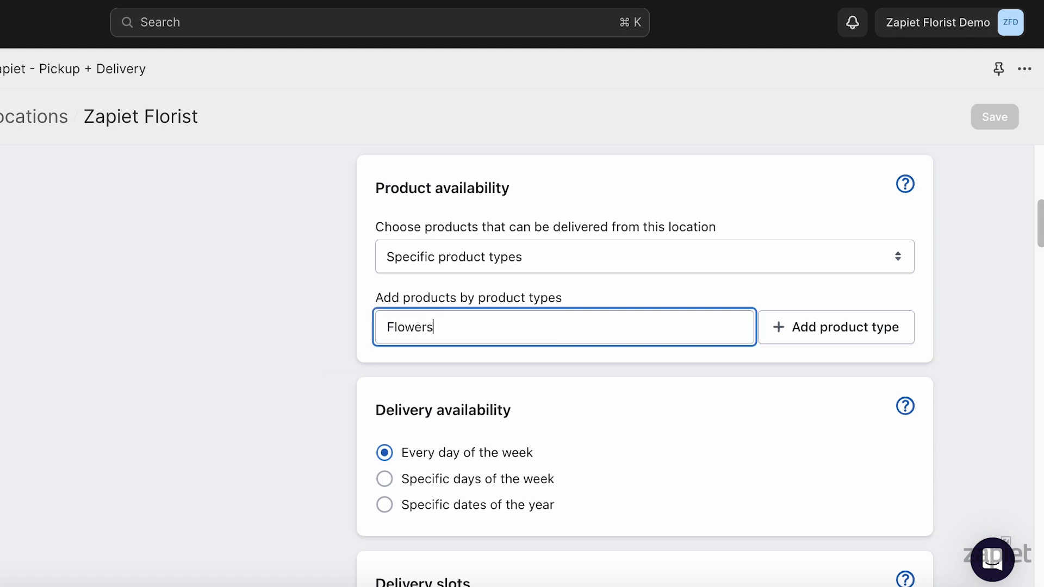
left_click(796, 332)
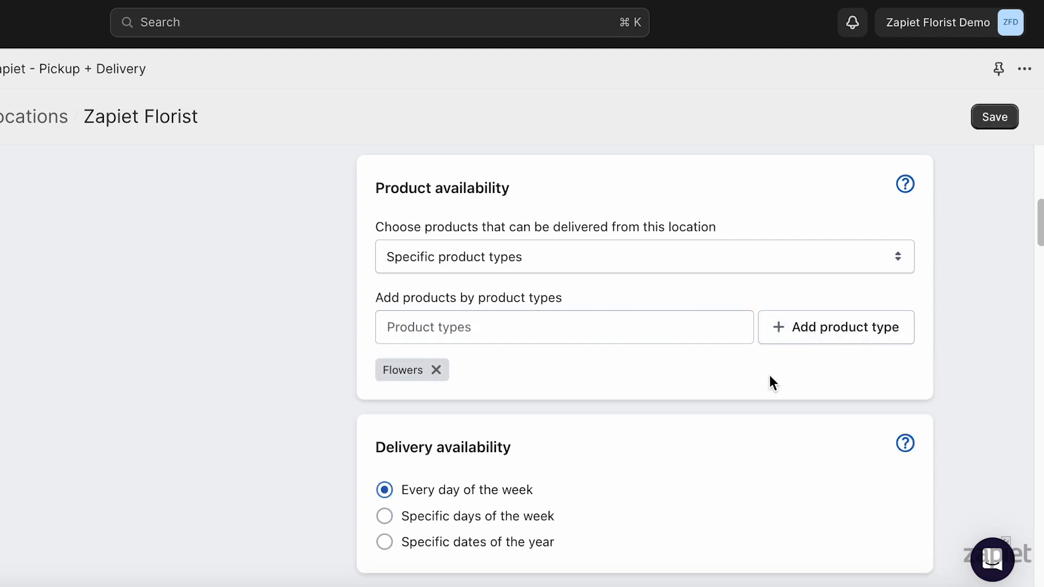
left_click(599, 328)
type("Chocolate")
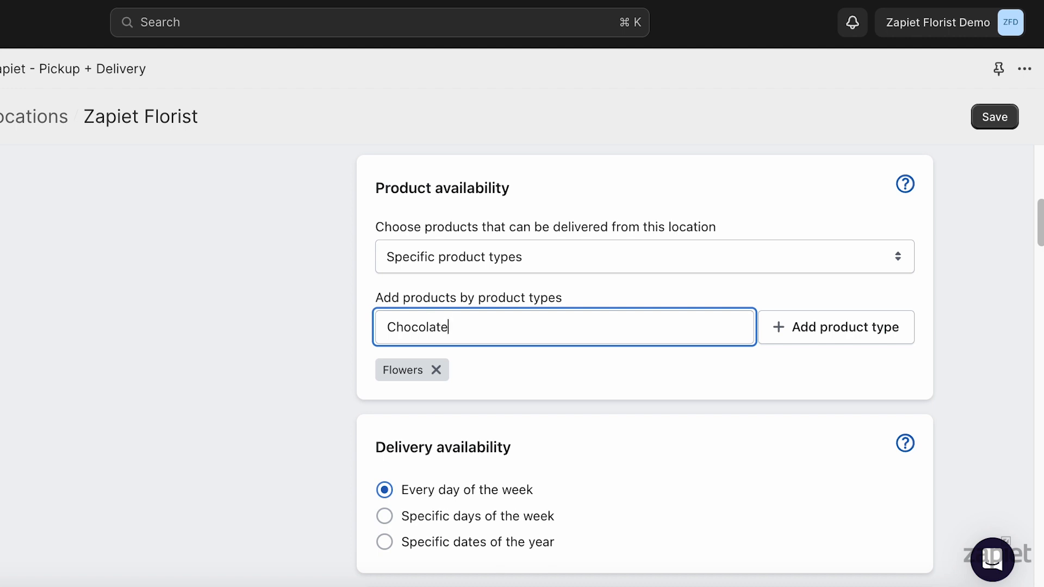
left_click(874, 321)
left_click(990, 118)
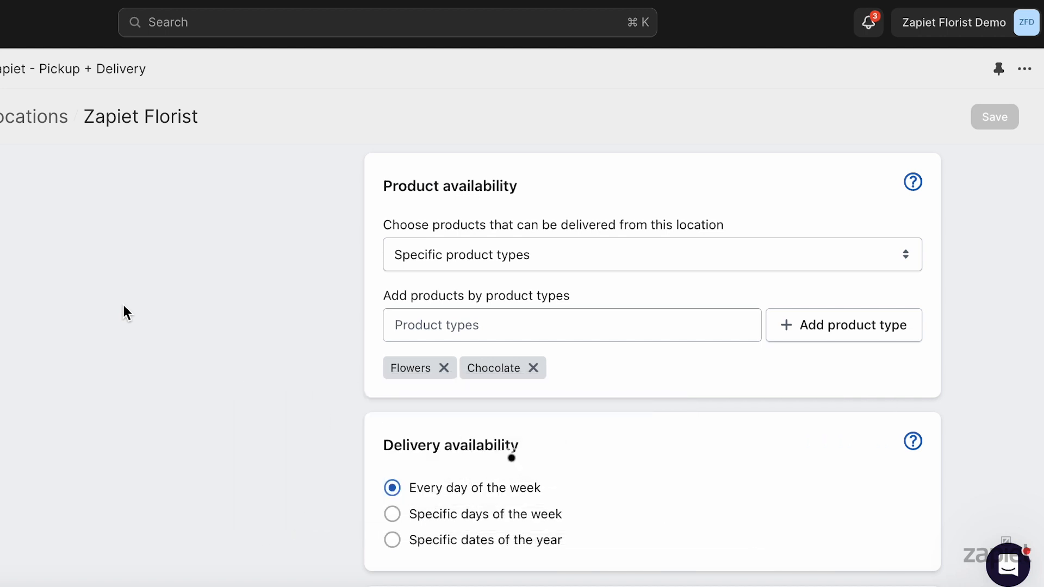
Switch delivery product availability to specific vendors, add the vendors Zapiet and Warehouse, and save
left_click(488, 253)
left_click(497, 277)
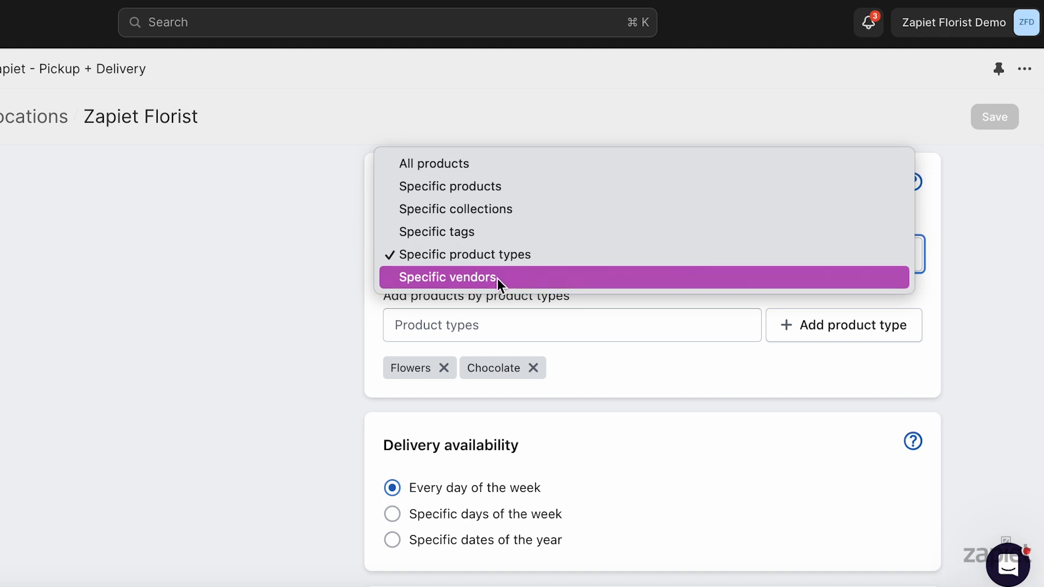
key("Tab")
type("Zapiet")
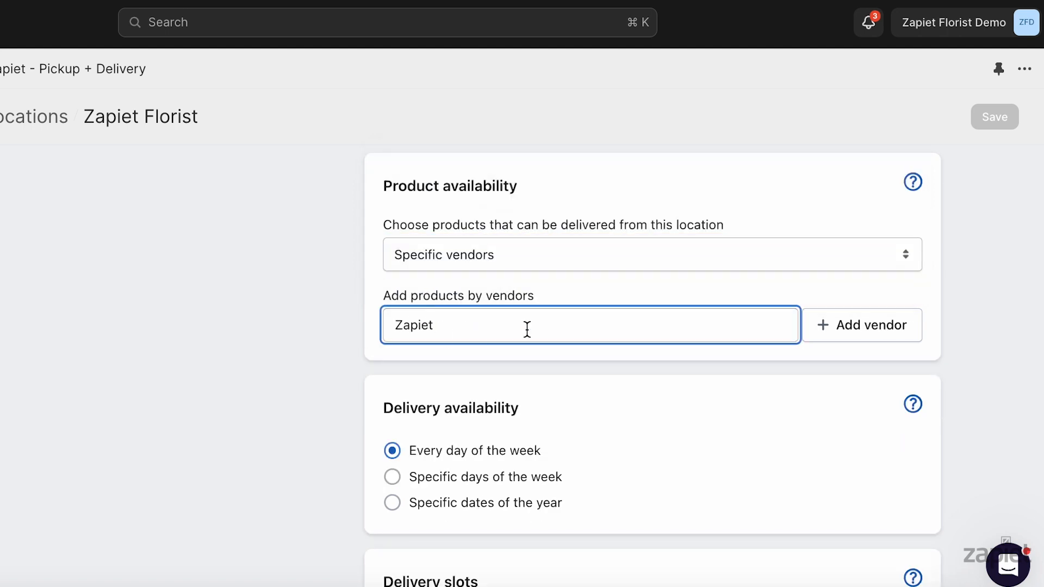
left_click(836, 329)
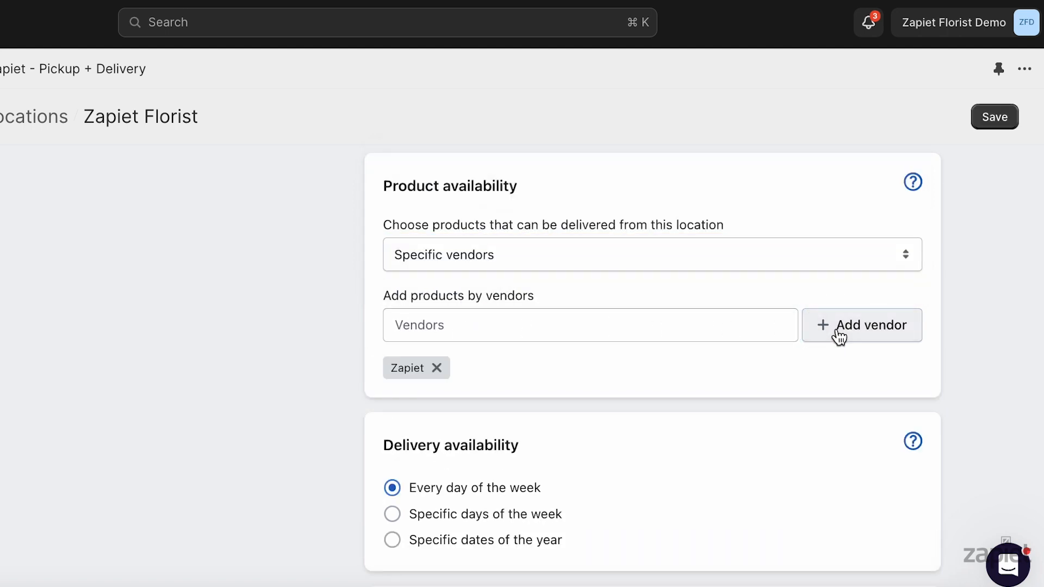
left_click(751, 322)
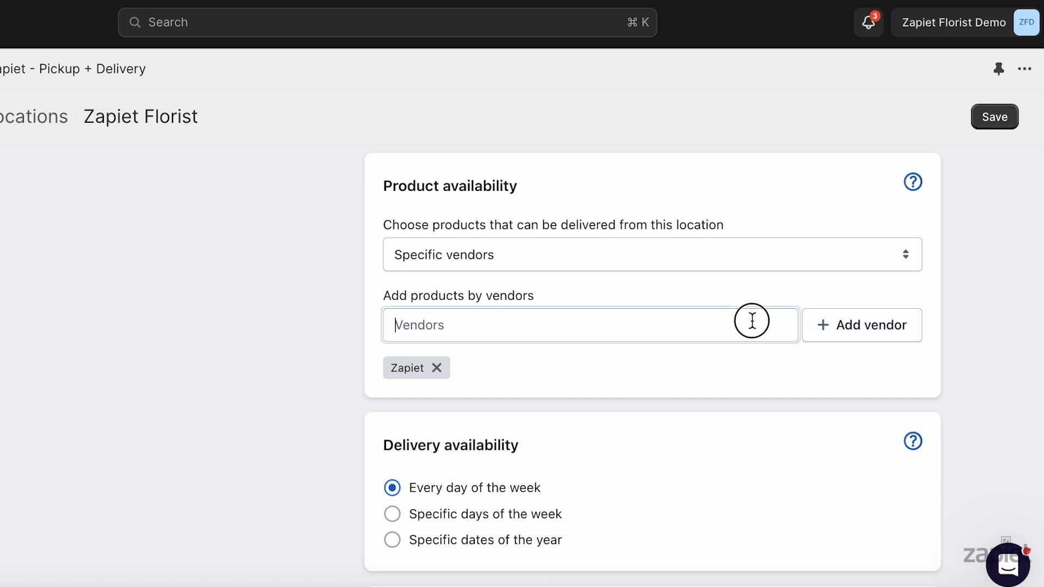
type("Warehouse")
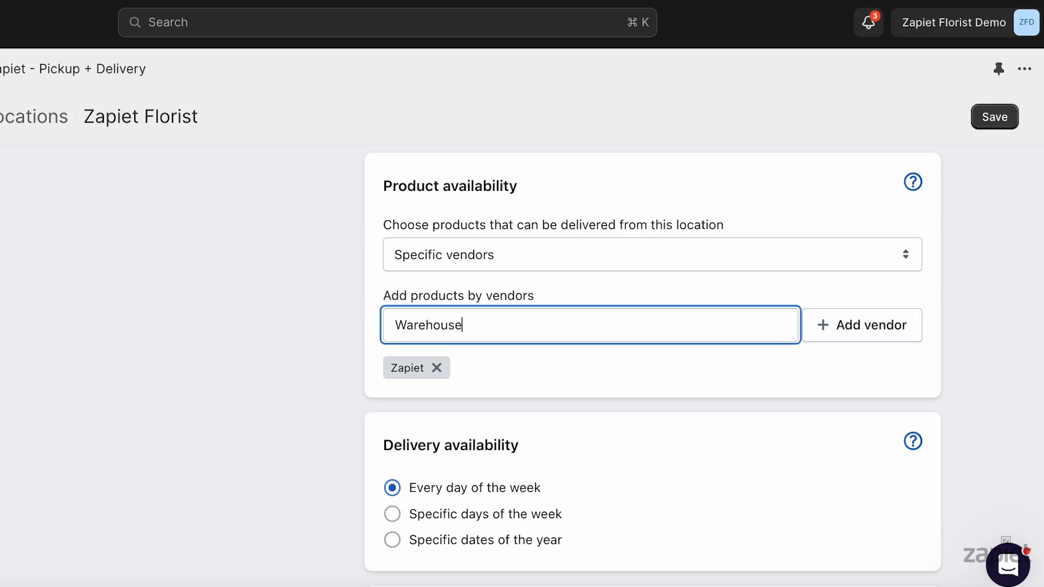
left_click(899, 329)
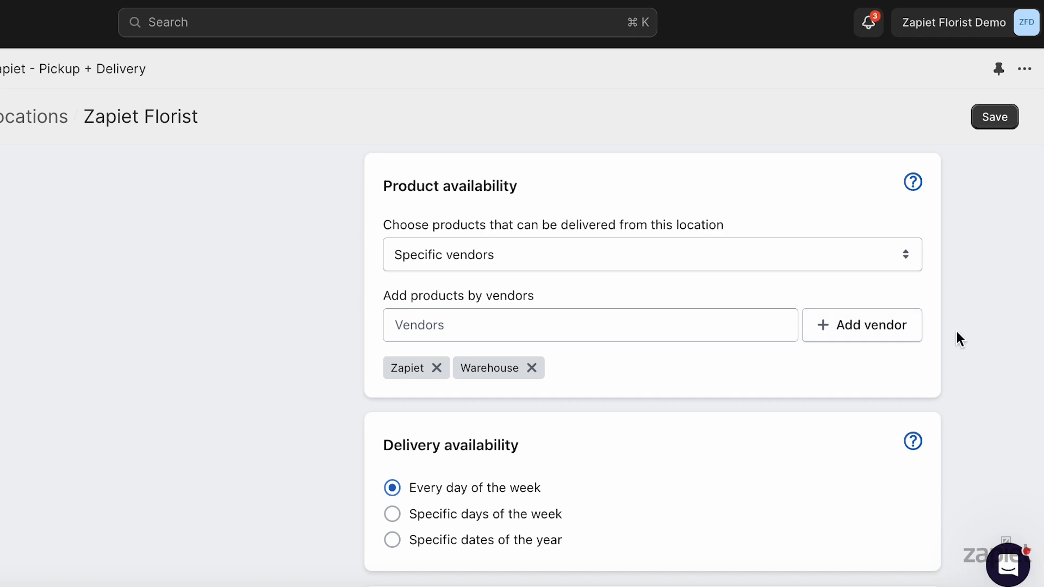
left_click(1001, 117)
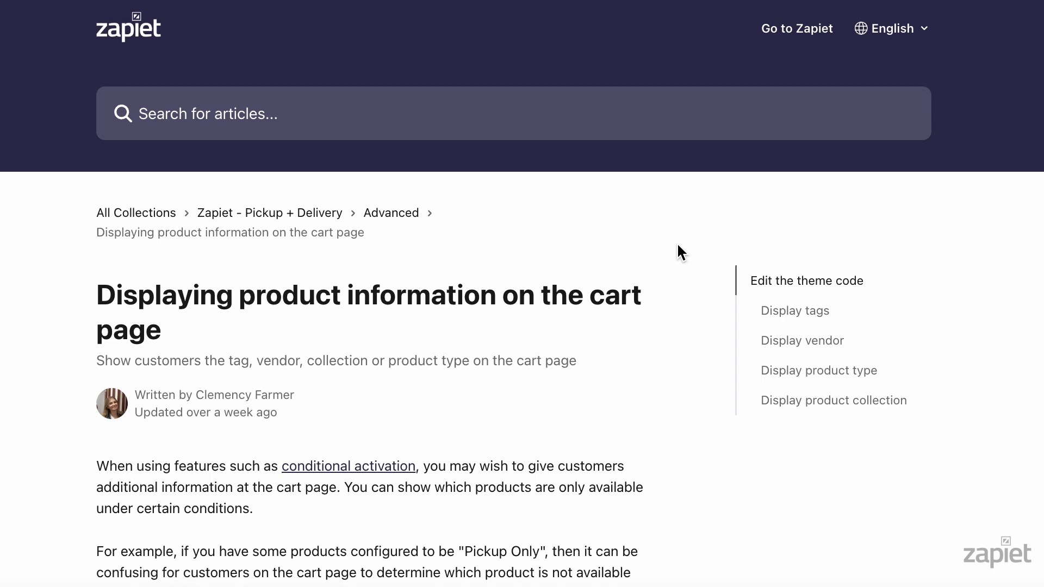
Check the storefront cart's delivery option and read the help article on displaying product information on the cart page
scroll(680, 250, "down", 4)
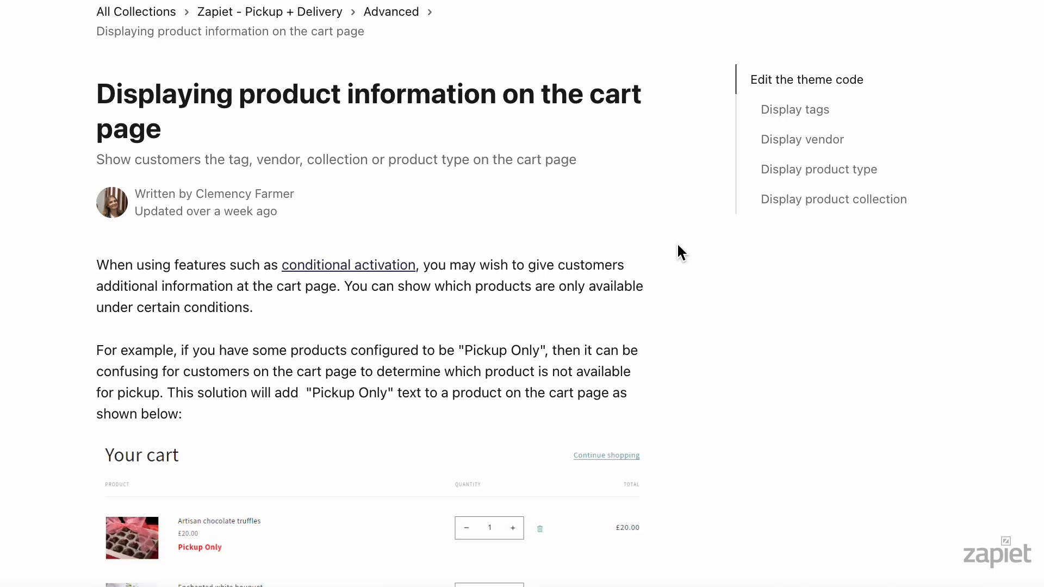
scroll(681, 252, "down", 5)
scroll(682, 252, "down", 4)
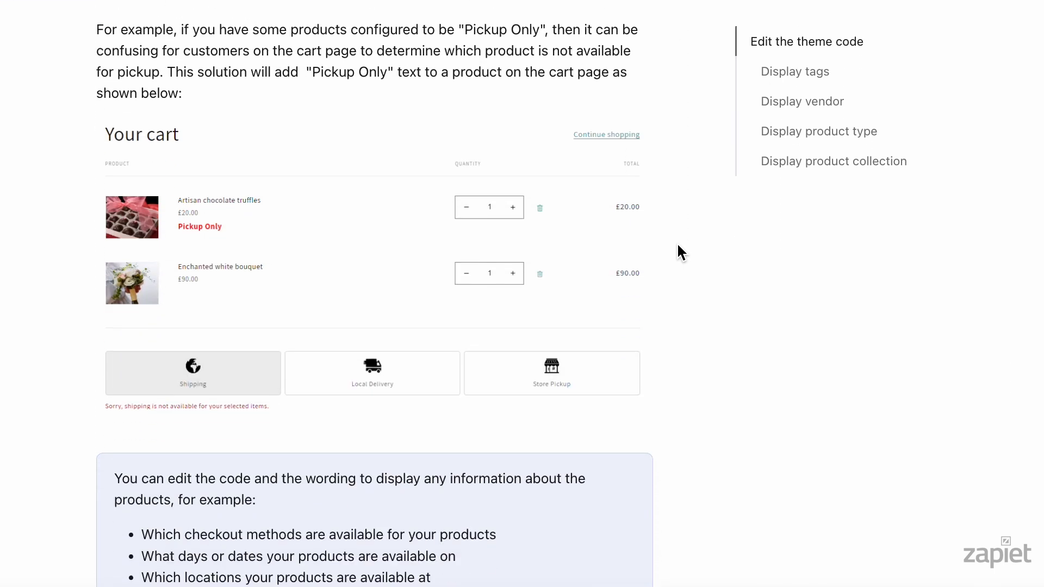
scroll(681, 252, "down", 4)
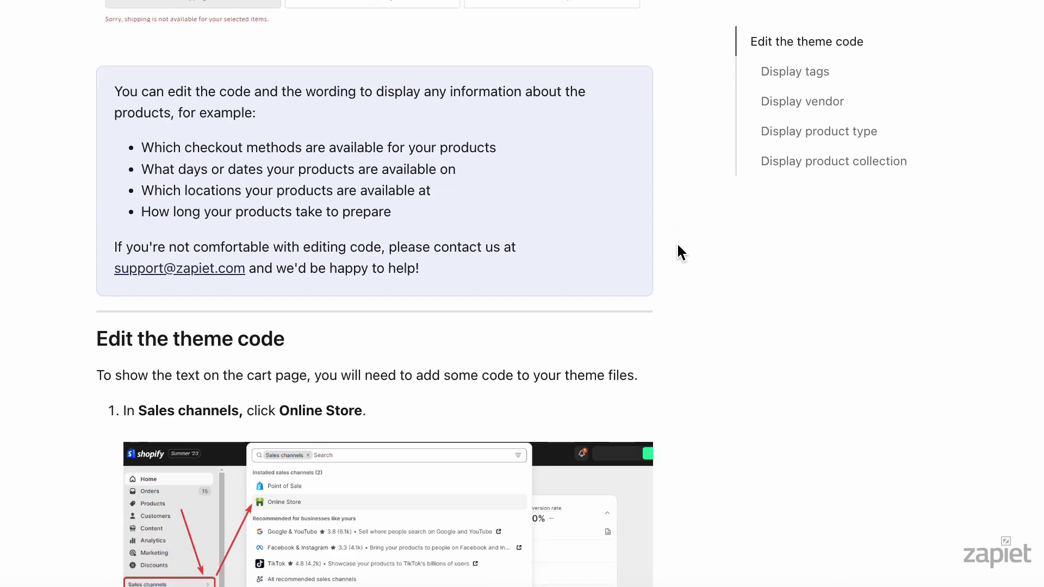
scroll(682, 251, "down", 5)
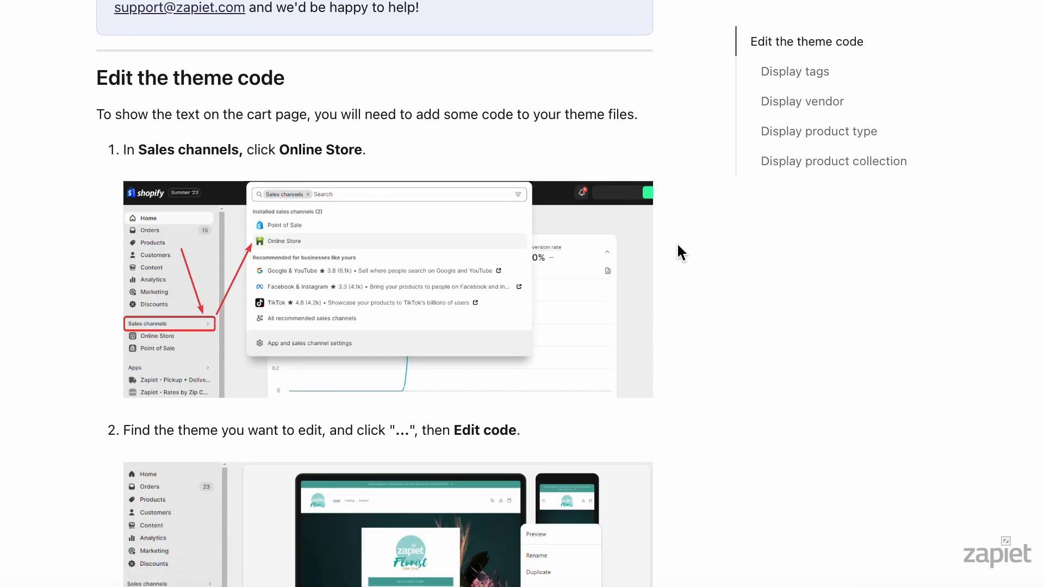
scroll(681, 251, "down", 1)
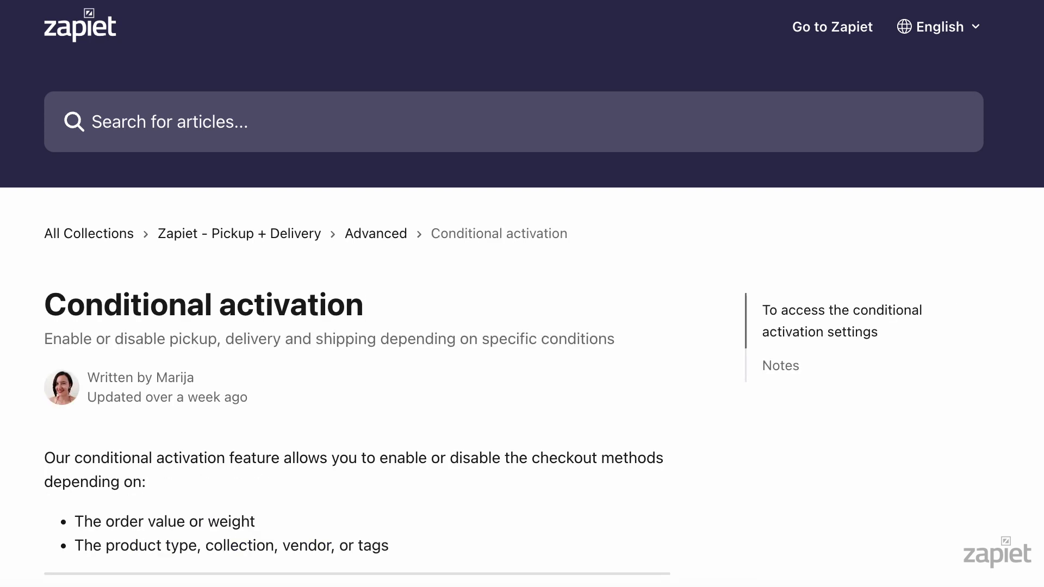
Read the help articles on pickup product availability and on accessing the conditional activation settings
scroll(522, 294, "down", 5)
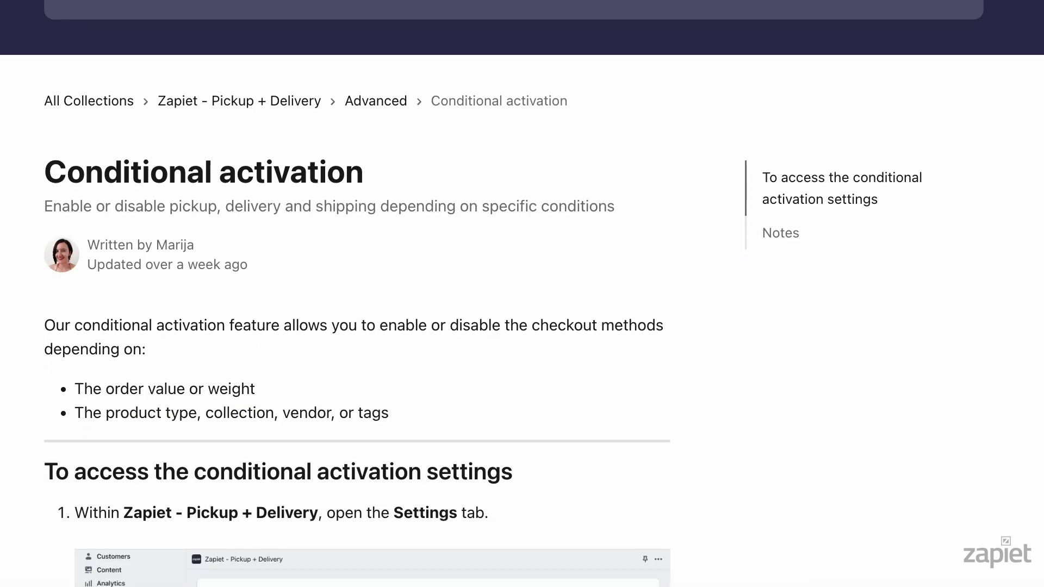
scroll(357, 294, "down", 9)
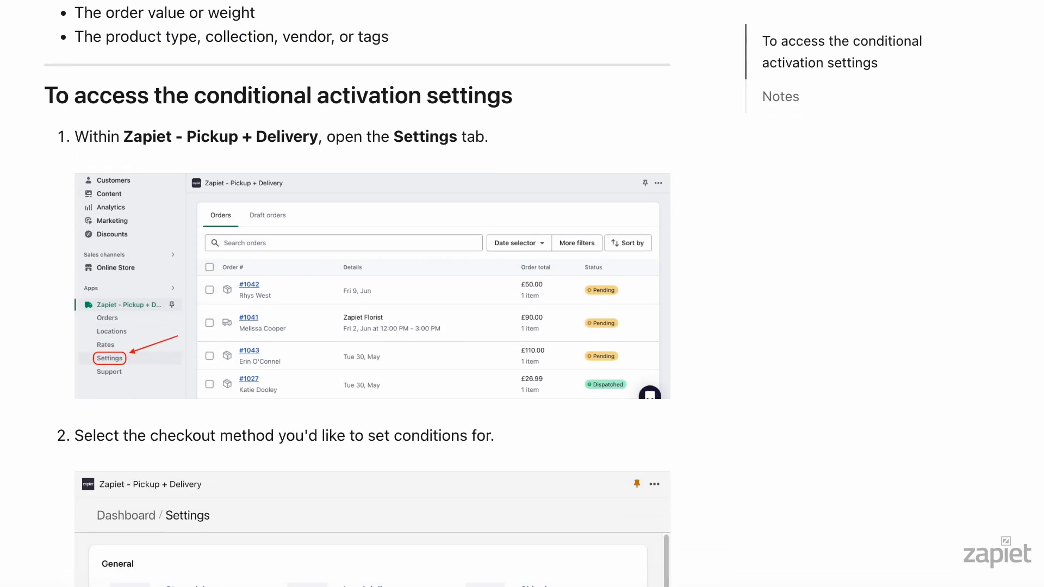
scroll(372, 294, "down", 6)
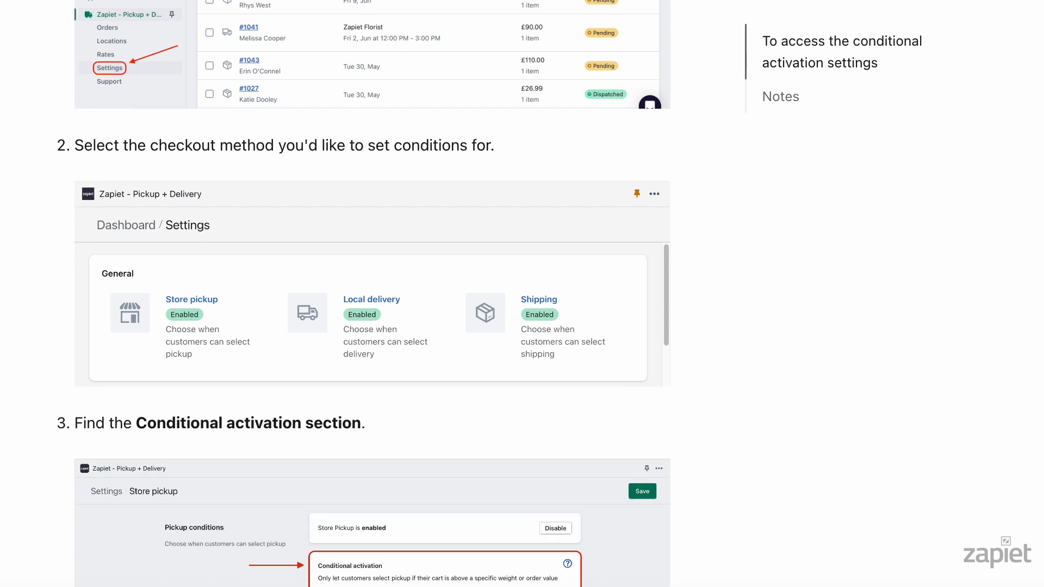